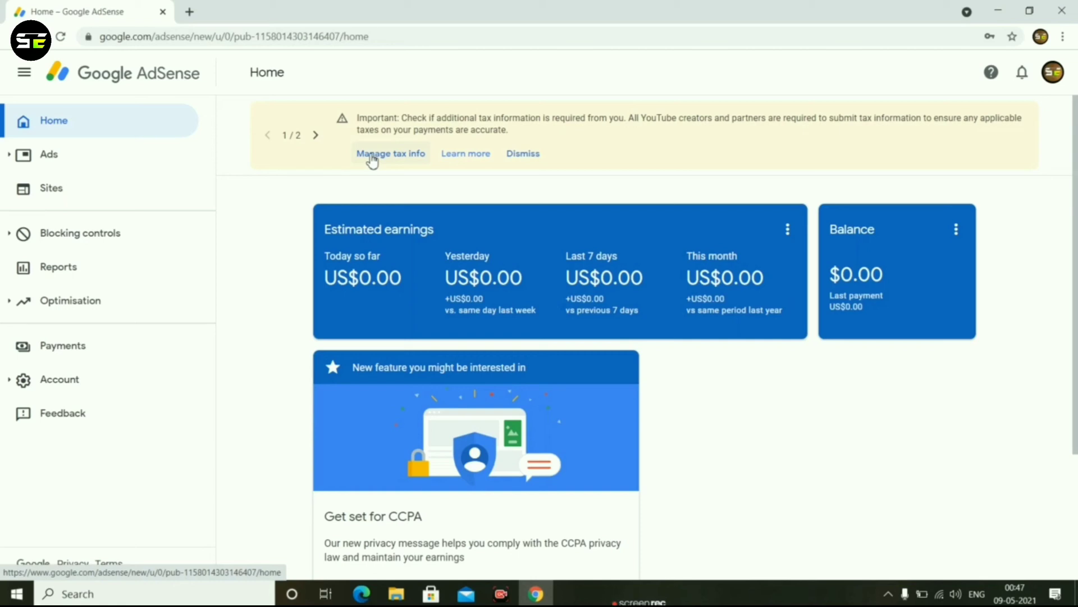
# Start adding United States tax info from the tax management page and verify the account by entering its password.
pyautogui.click(372, 160)
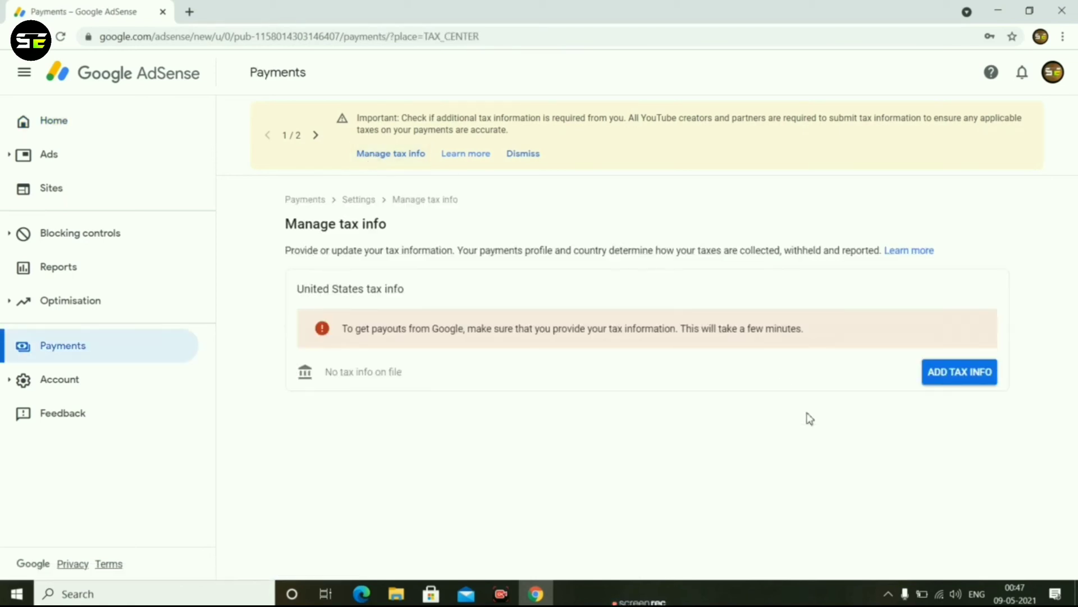
pyautogui.click(959, 375)
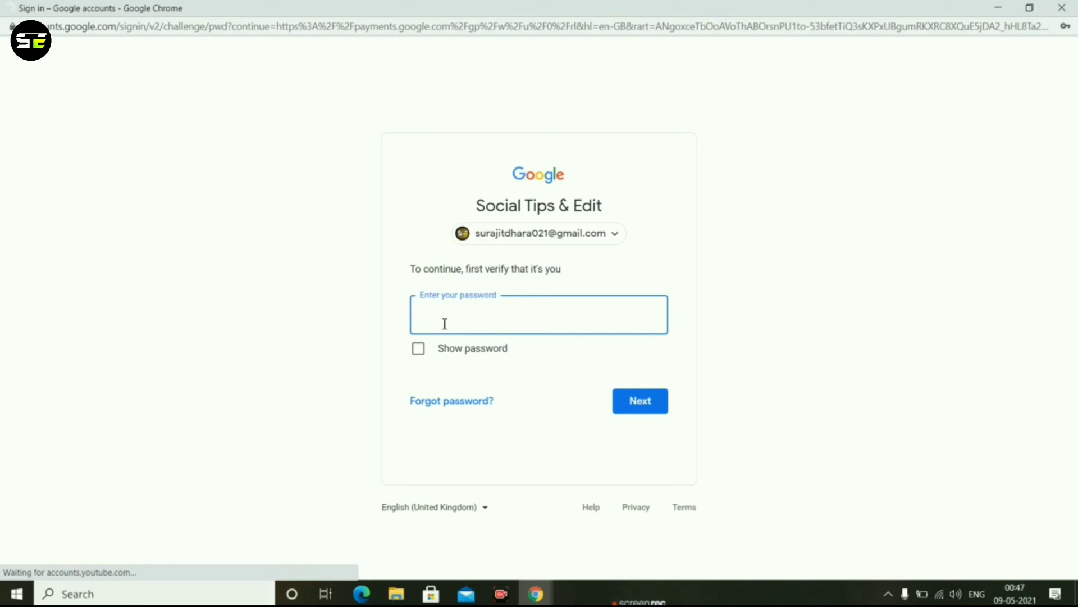
pyautogui.click(418, 349)
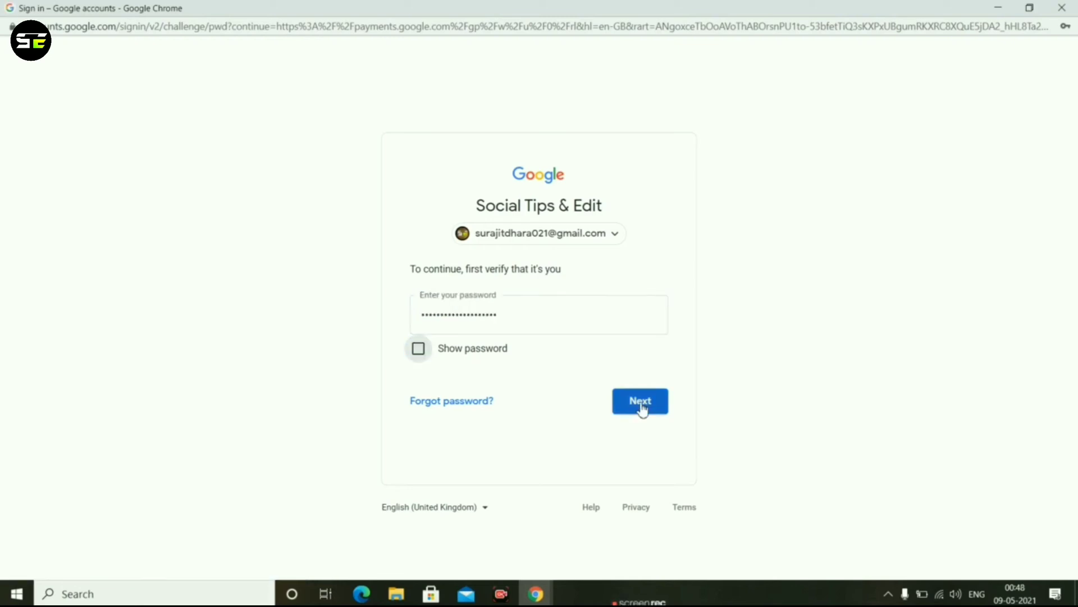
pyautogui.click(643, 409)
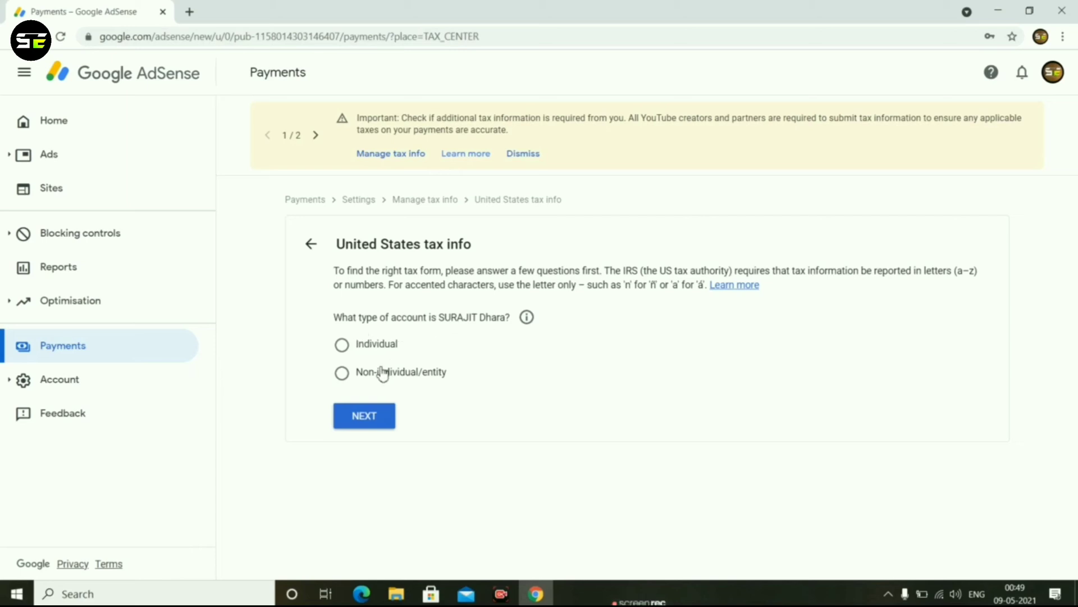
# Set the account type to Individual and answer No to being a citizen or resident of the United States.
pyautogui.click(342, 352)
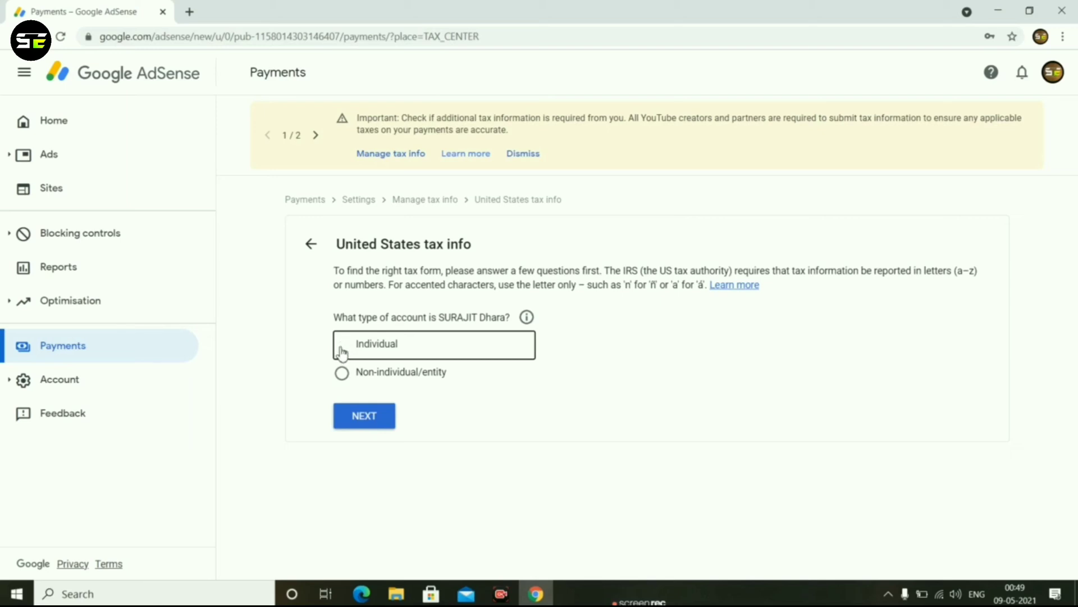
pyautogui.click(361, 420)
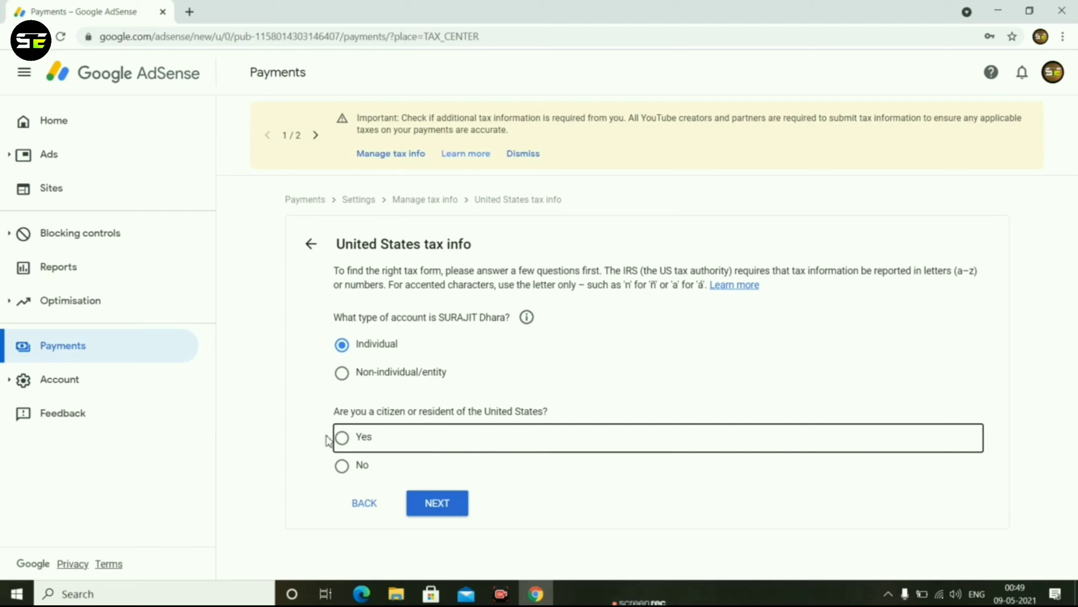
pyautogui.click(342, 467)
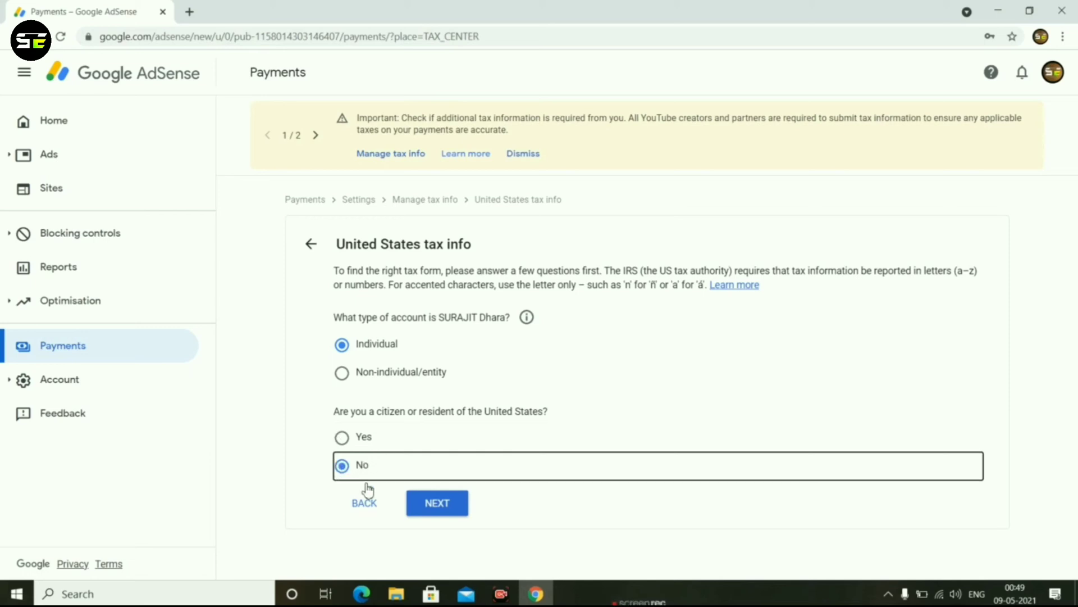
pyautogui.click(432, 505)
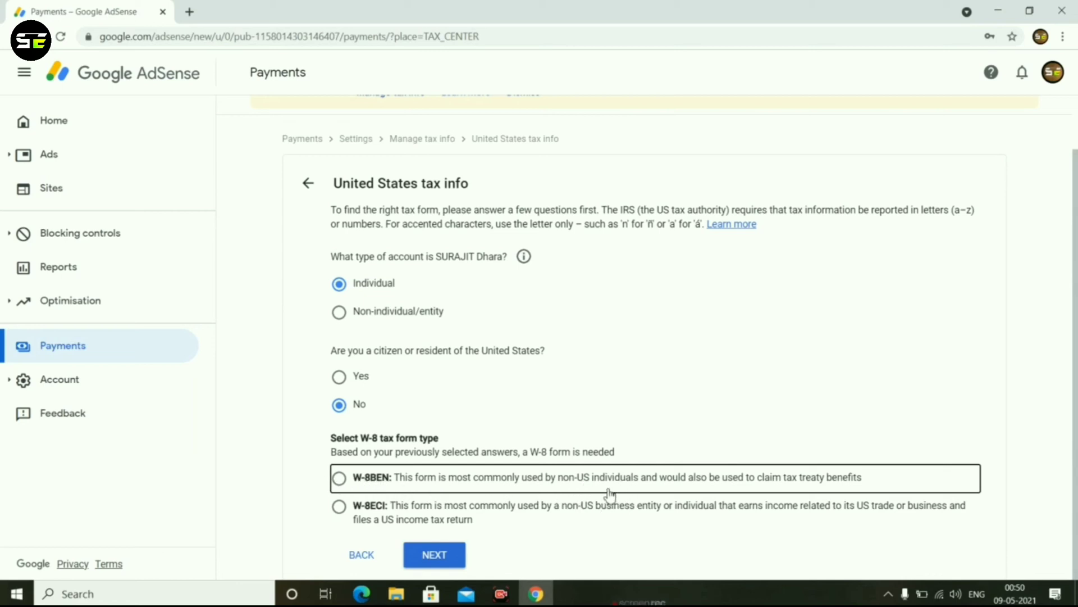
# Choose W-8BEN as the W-8 tax form type and start the form.
pyautogui.click(401, 517)
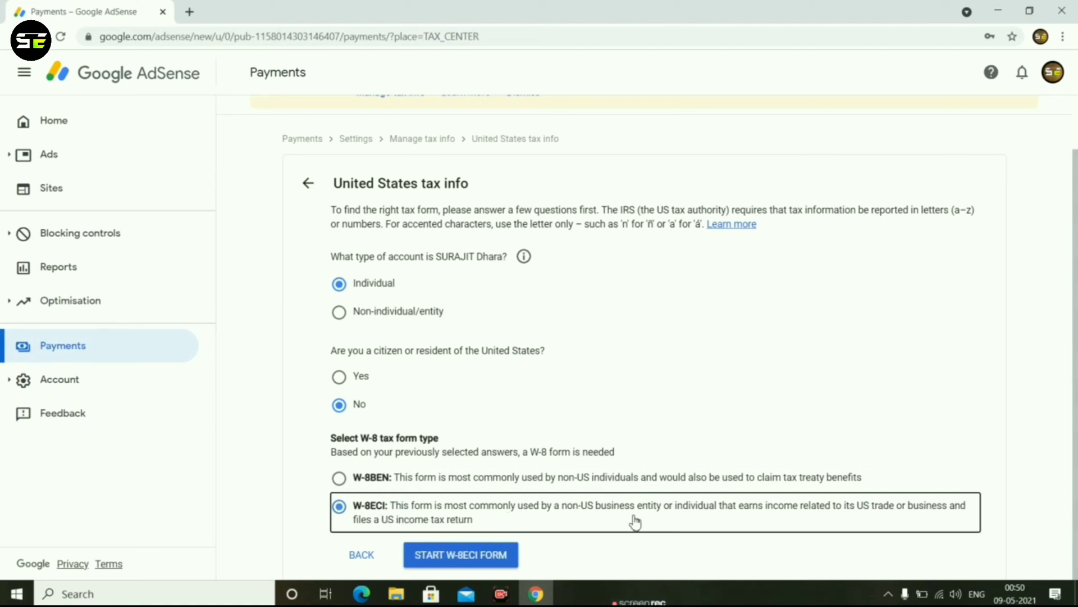
pyautogui.click(339, 479)
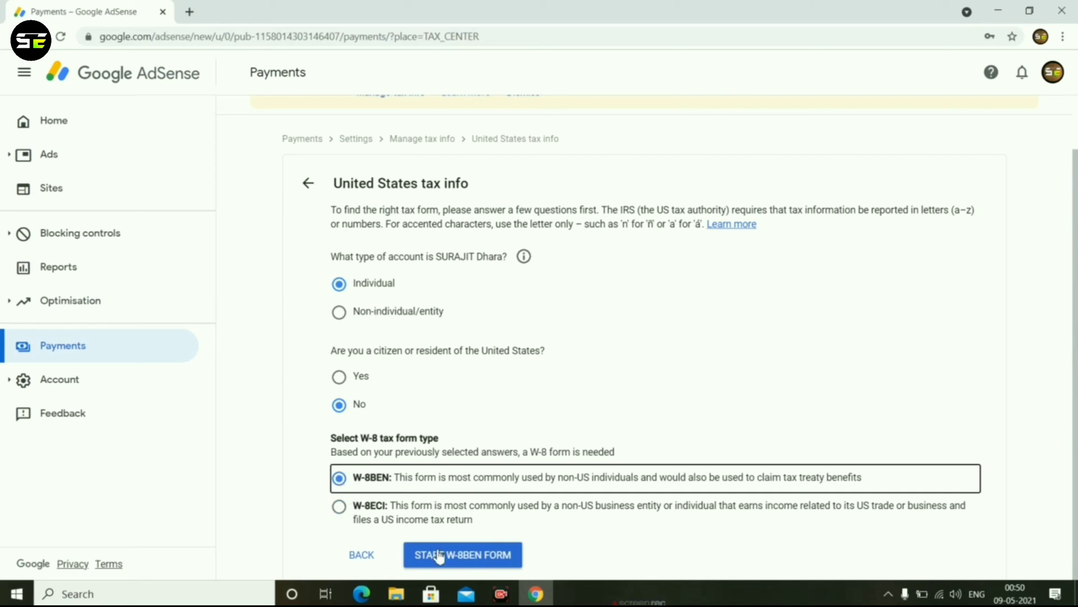
pyautogui.click(440, 556)
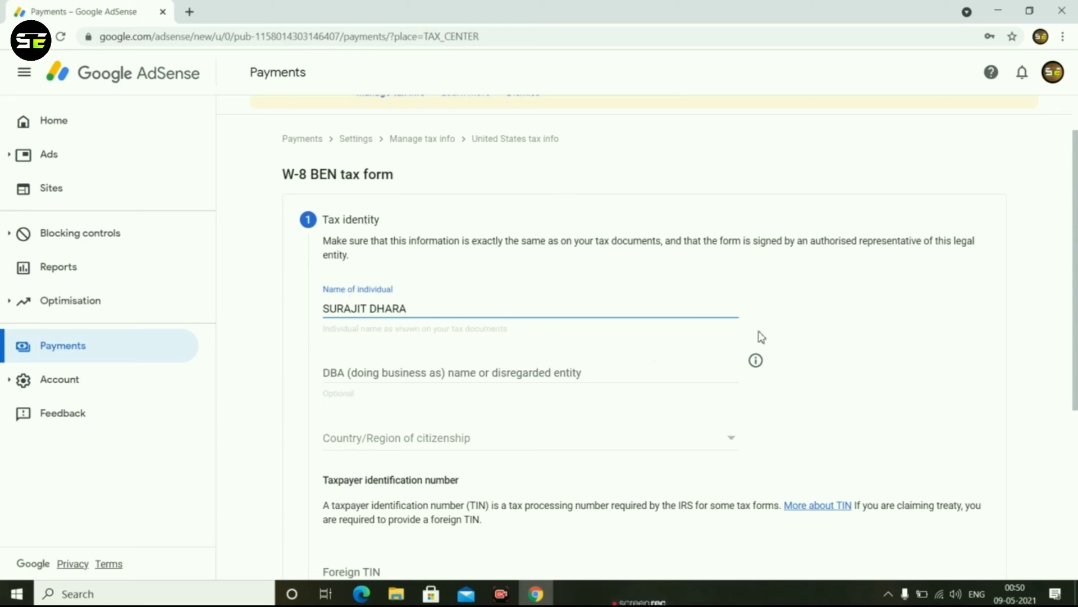
# Set the country/region of citizenship in the tax identity section to India.
pyautogui.click(472, 446)
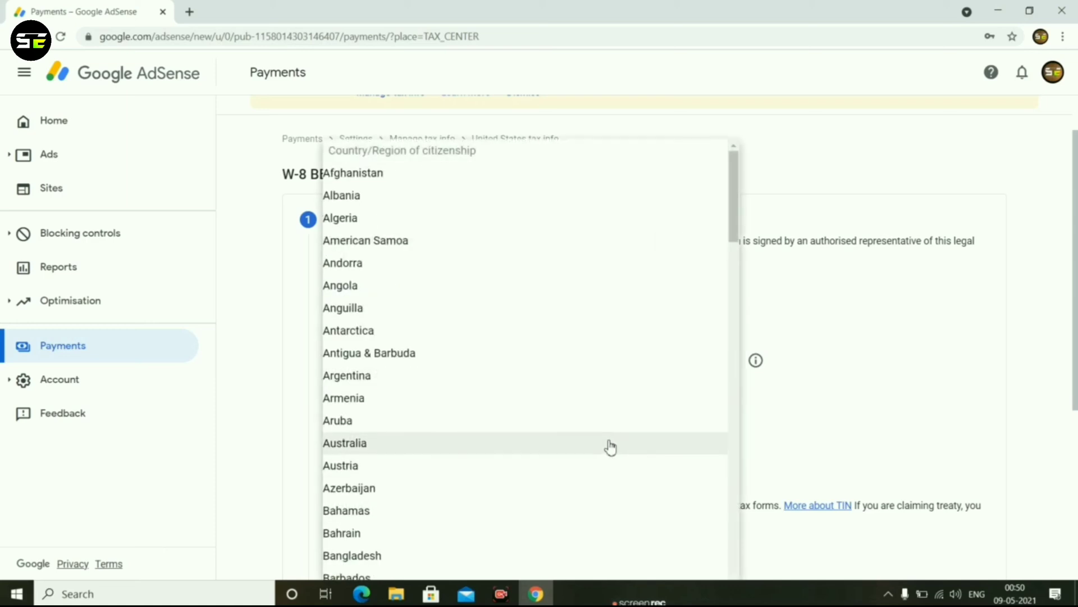
pyautogui.scroll(-8, 401, 448)
pyautogui.scroll(-20, 400, 447)
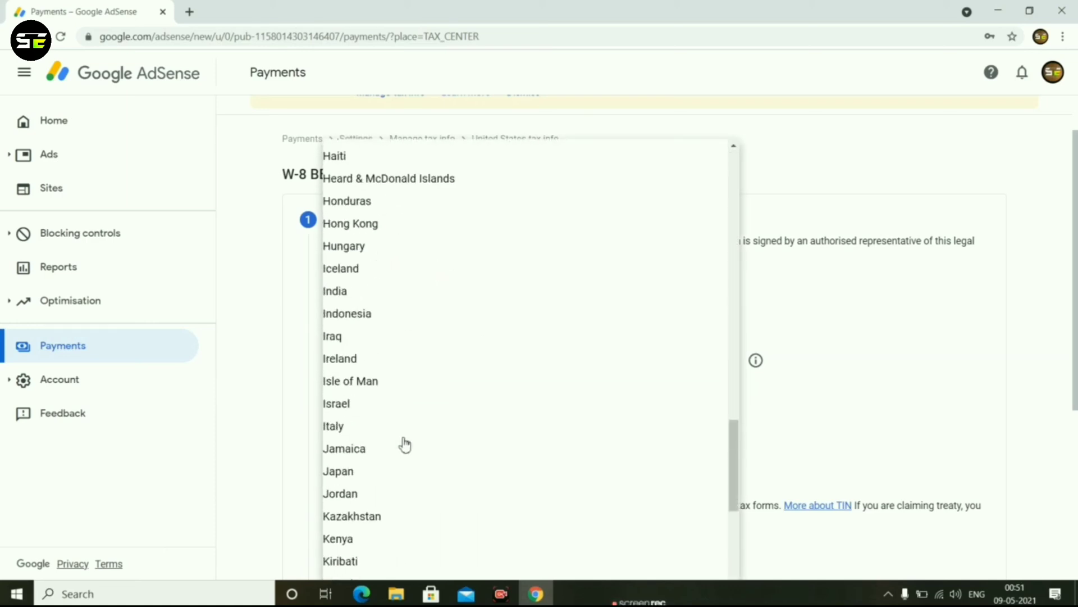
pyautogui.click(355, 295)
pyautogui.scroll(-5, 400, 354)
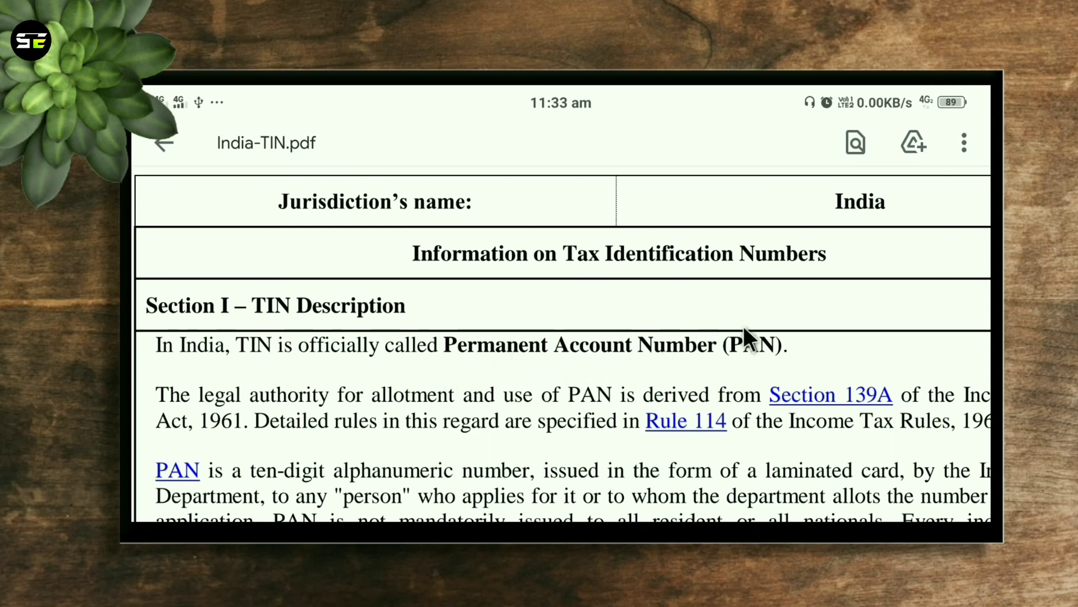
# Read the TIN description and the issuance rules for individuals and entities in India-TIN.pdf.
pyautogui.scroll(-10, 778, 360)
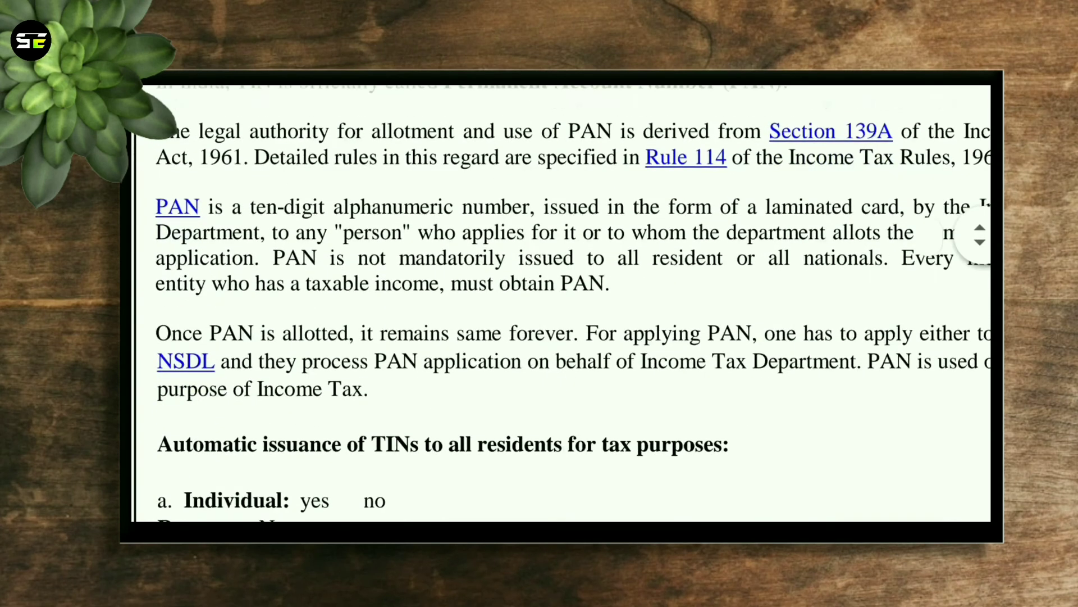
pyautogui.scroll(-3, 574, 312)
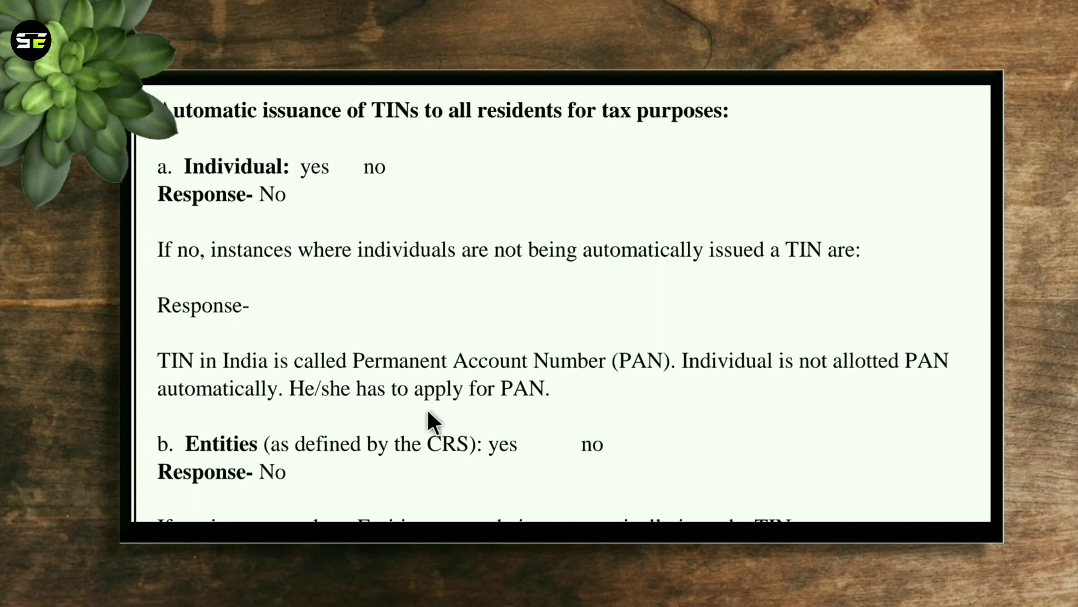
pyautogui.scroll(-3, 427, 409)
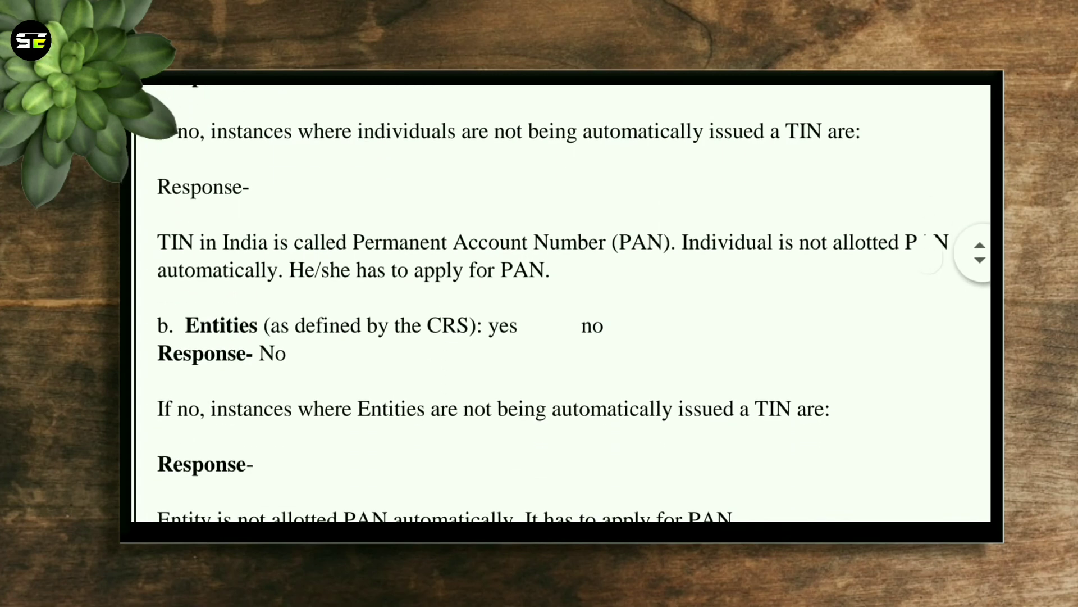
pyautogui.scroll(-3, 562, 304)
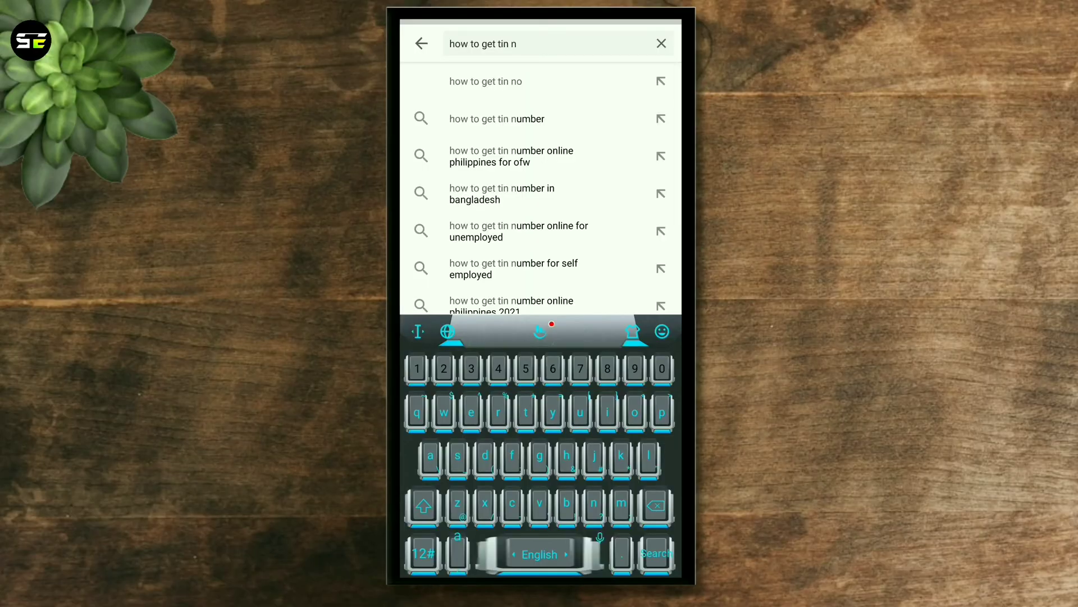
# Search YouTube for "how to get tin number" and browse the resulting videos.
pyautogui.write('m')
pyautogui.click(497, 81)
pyautogui.scroll(-5, 624, 317)
pyautogui.scroll(-3, 624, 317)
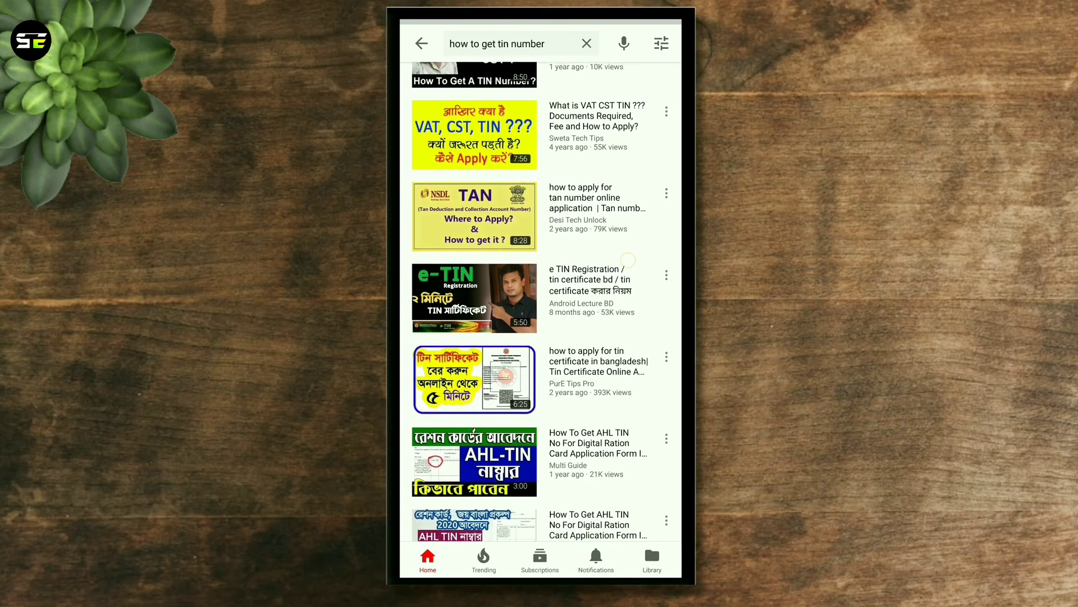
pyautogui.scroll(-2, 623, 369)
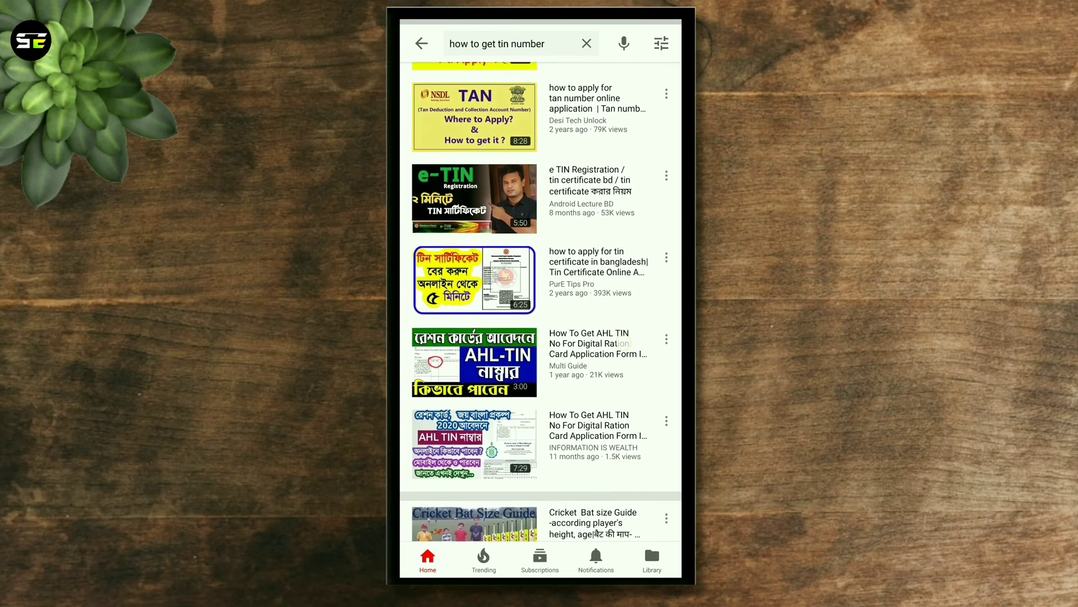
pyautogui.scroll(-3, 642, 255)
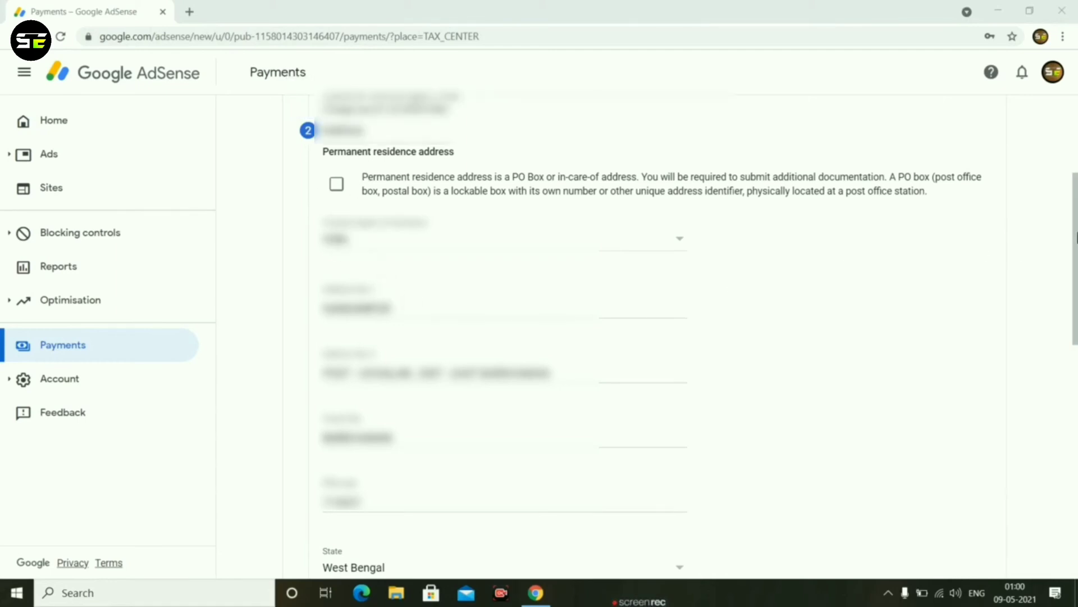
# In the AdSense tax form, mark the postal address as same as the permanent residence address and continue to the tax treaty section.
pyautogui.moveTo(1075, 241); pyautogui.dragTo(997, 325)
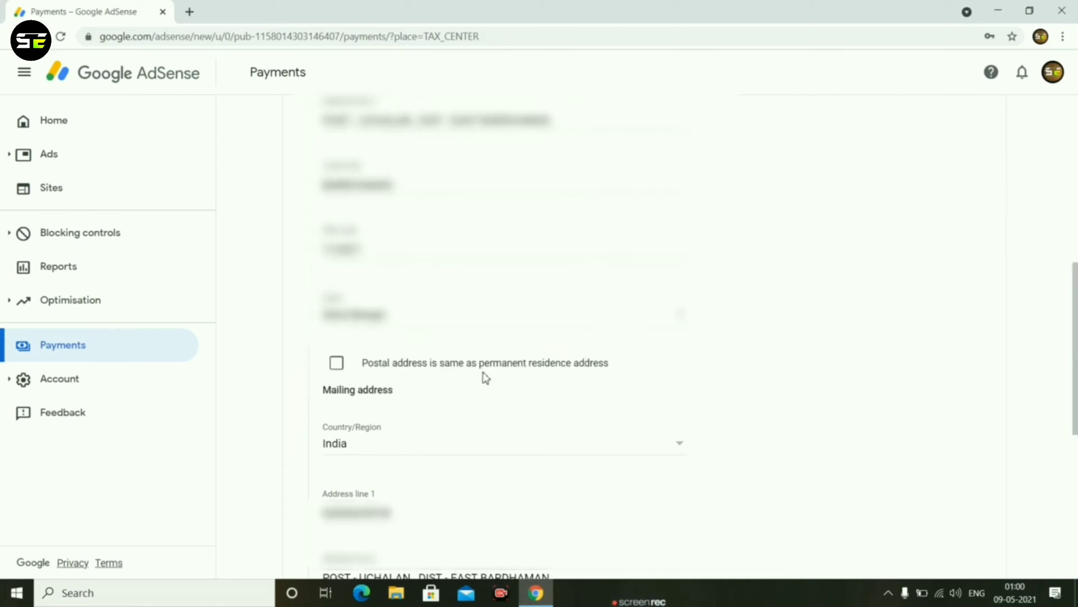
pyautogui.click(338, 367)
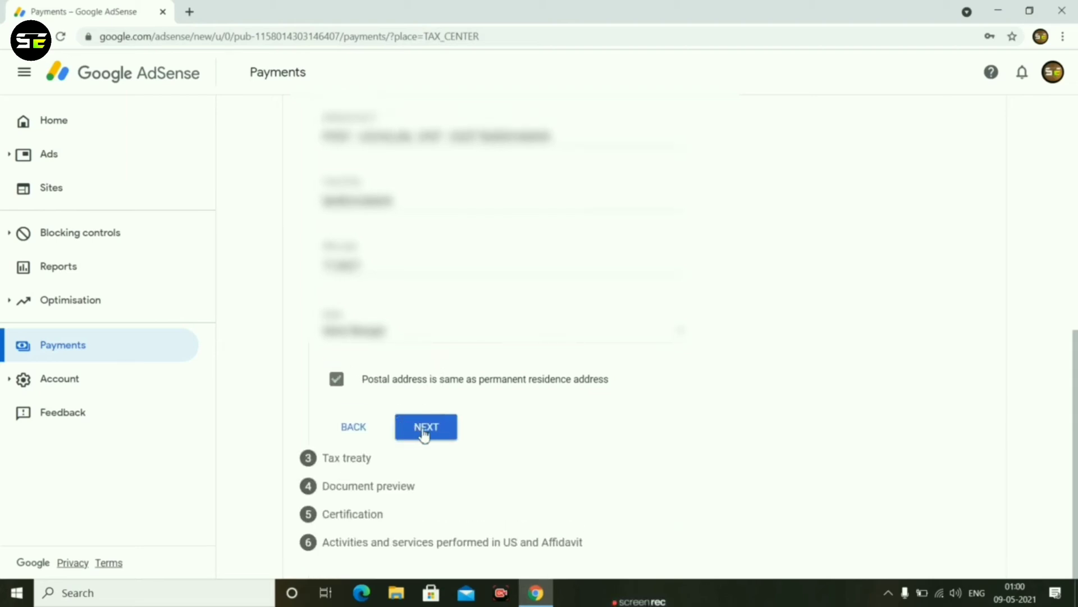
pyautogui.click(425, 428)
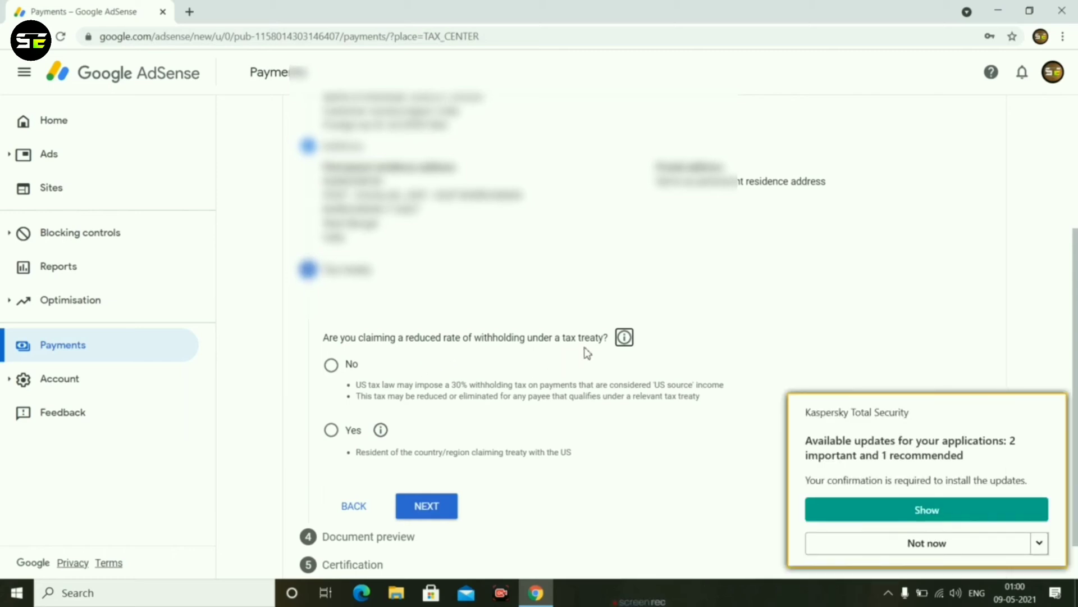
# Answer Yes to claiming a reduced withholding rate and confirm being a resident of a country/region claiming treaty with the US.
pyautogui.click(332, 430)
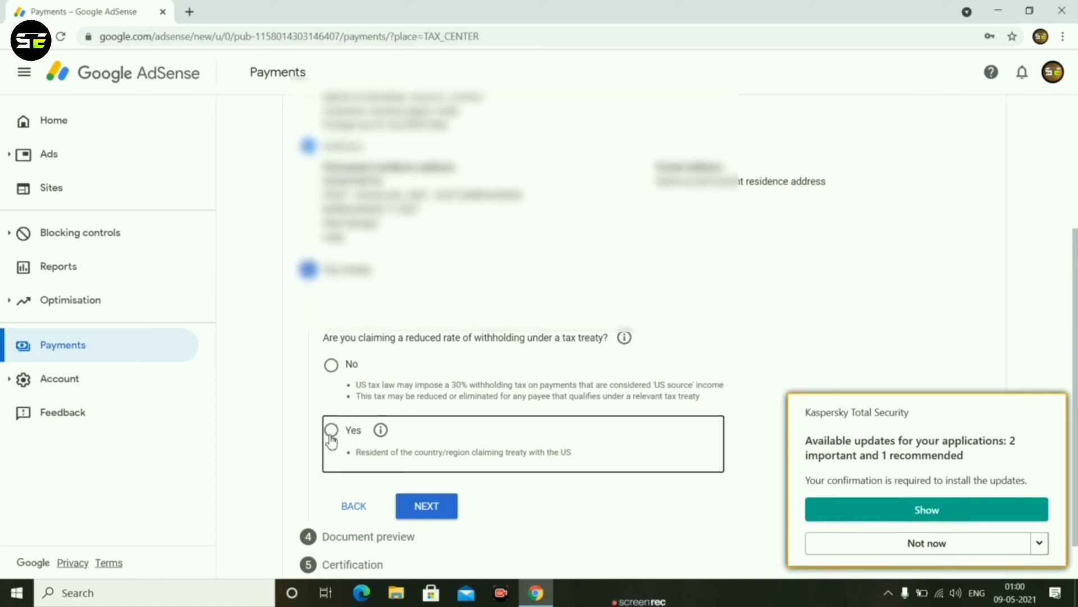
pyautogui.click(332, 434)
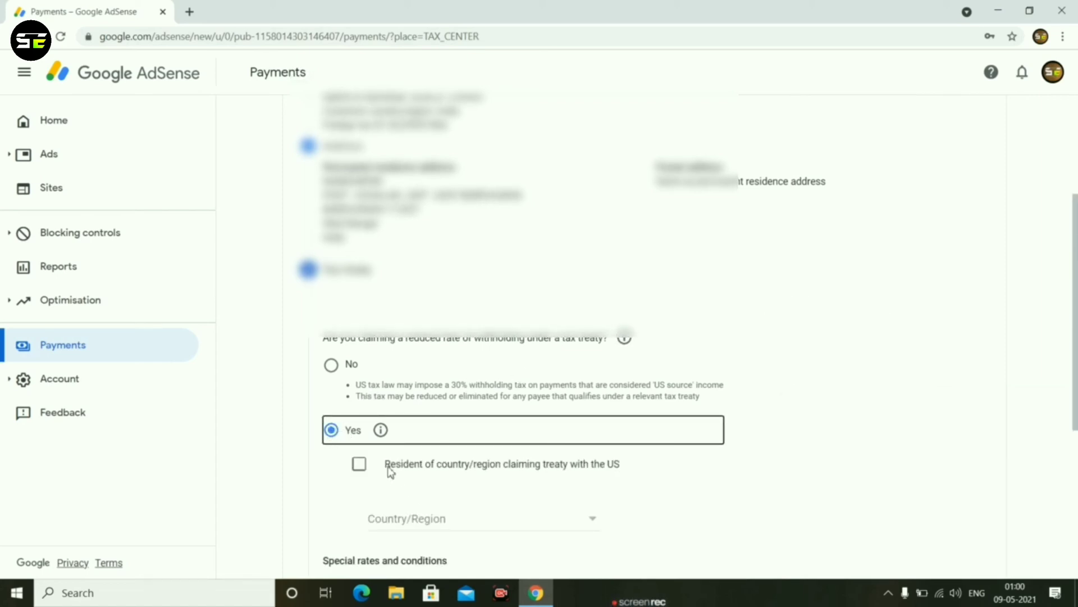
pyautogui.click(360, 465)
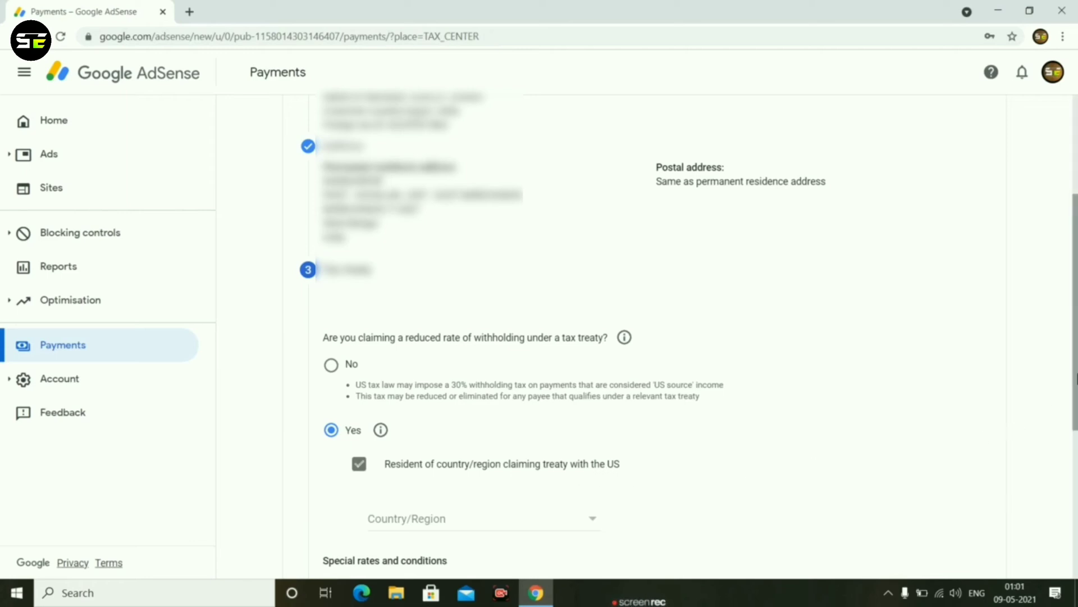
# Set the tax treaty country/region to India.
pyautogui.scroll(-1, 1076, 382)
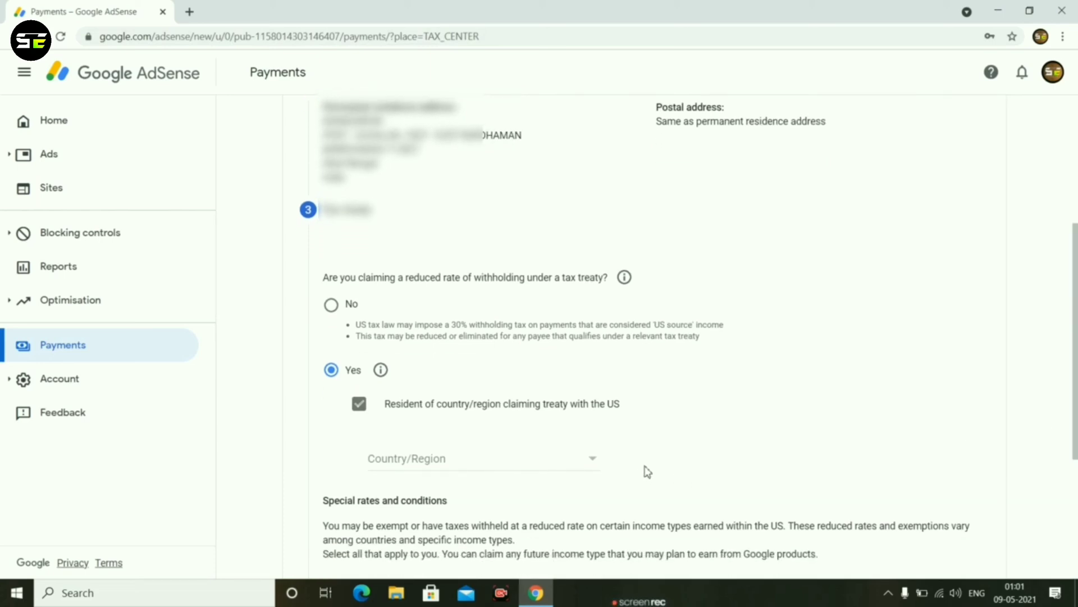
pyautogui.click(594, 459)
pyautogui.scroll(-10, 547, 477)
pyautogui.scroll(10, 547, 475)
pyautogui.scroll(-10, 550, 466)
pyautogui.scroll(15, 549, 467)
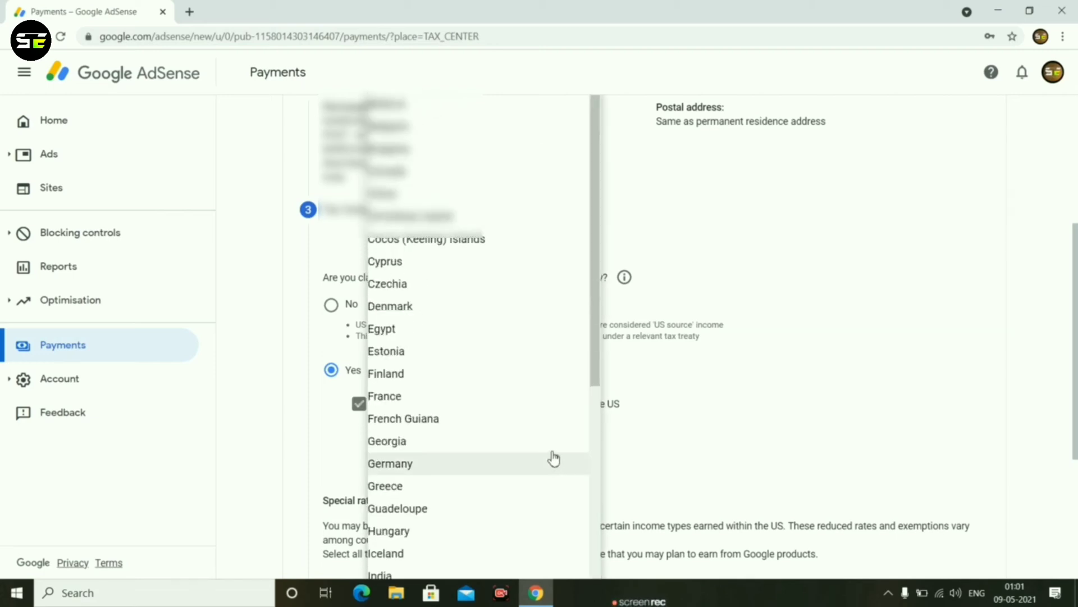
pyautogui.scroll(-8, 554, 460)
pyautogui.scroll(3, 428, 335)
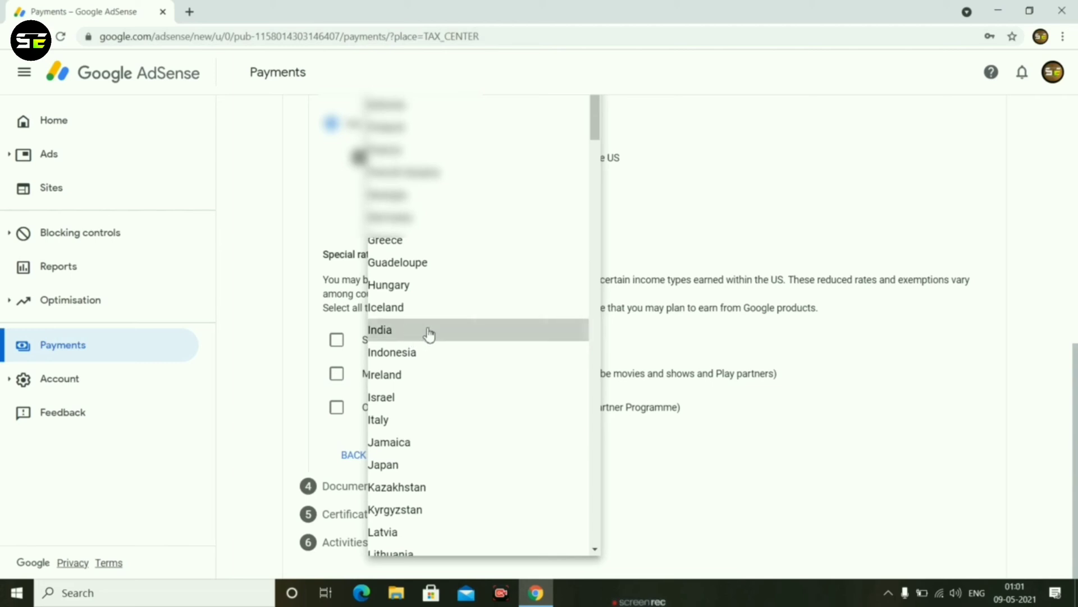
pyautogui.click(549, 333)
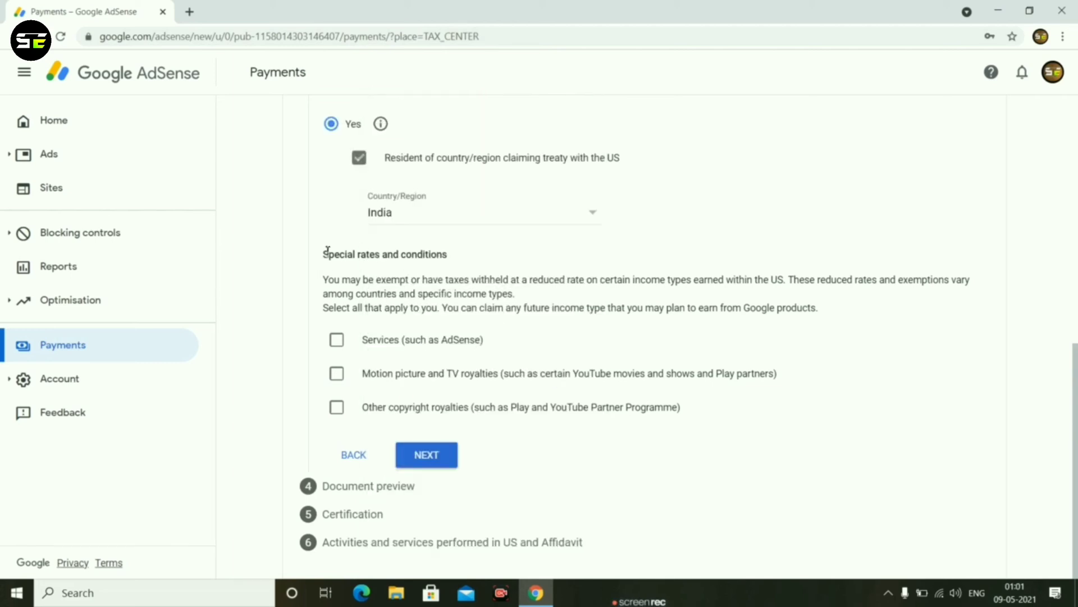
# Claim the Services income type under Article 7 and paragraph 1 at 0% (reduced treaty rate) and confirm meeting the treaty terms.
pyautogui.click(337, 341)
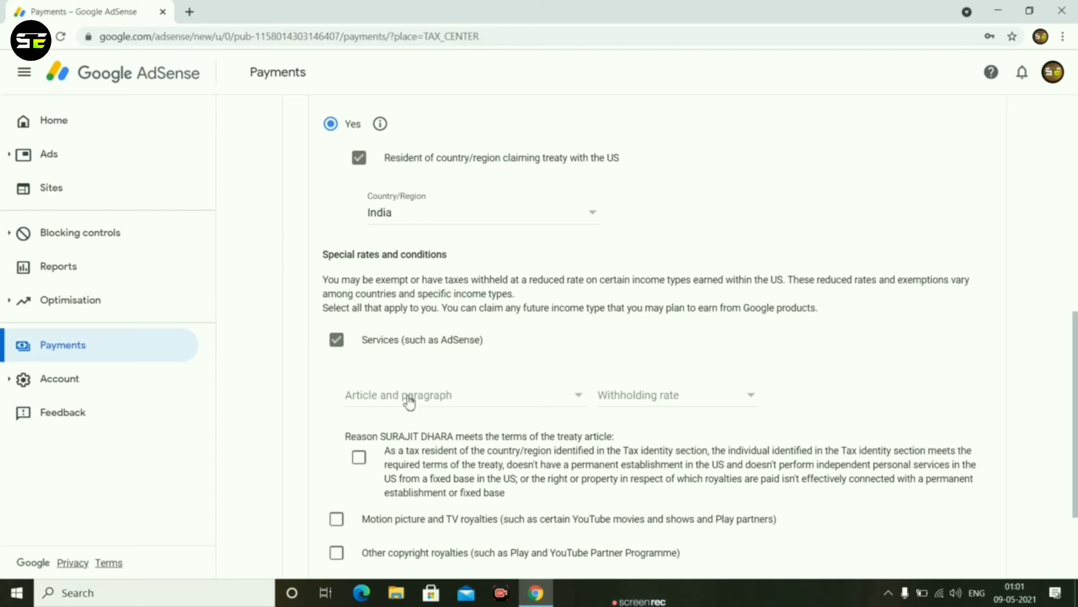
pyautogui.click(428, 402)
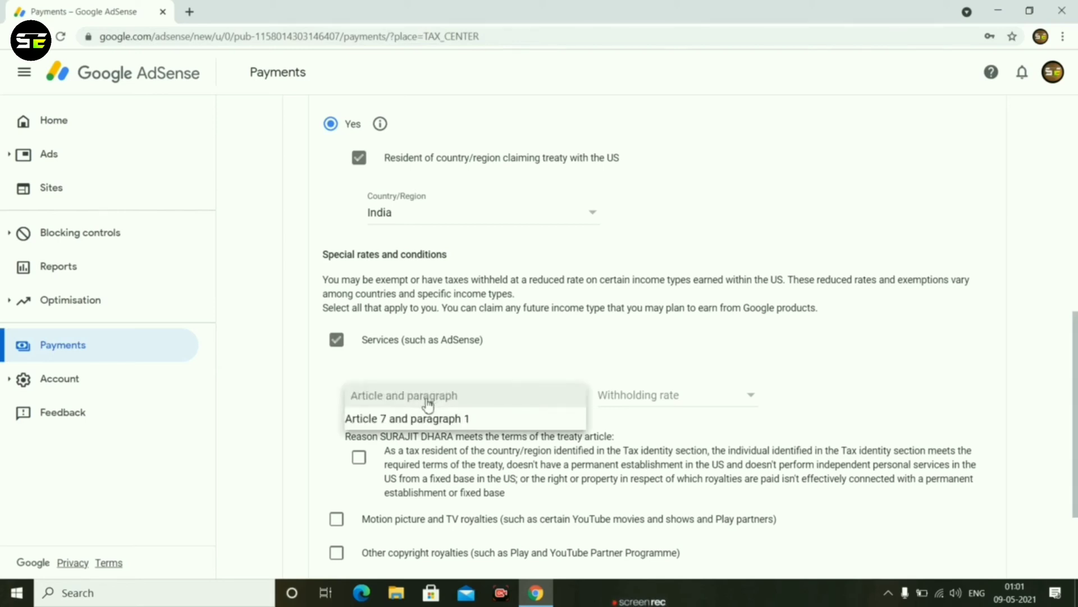
pyautogui.click(428, 426)
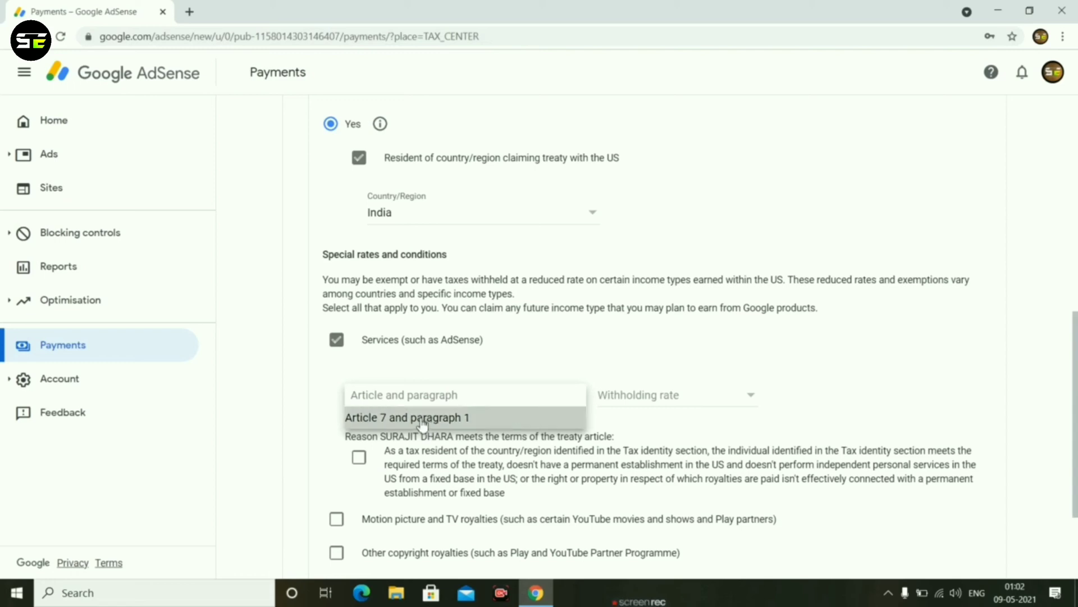
pyautogui.click(659, 400)
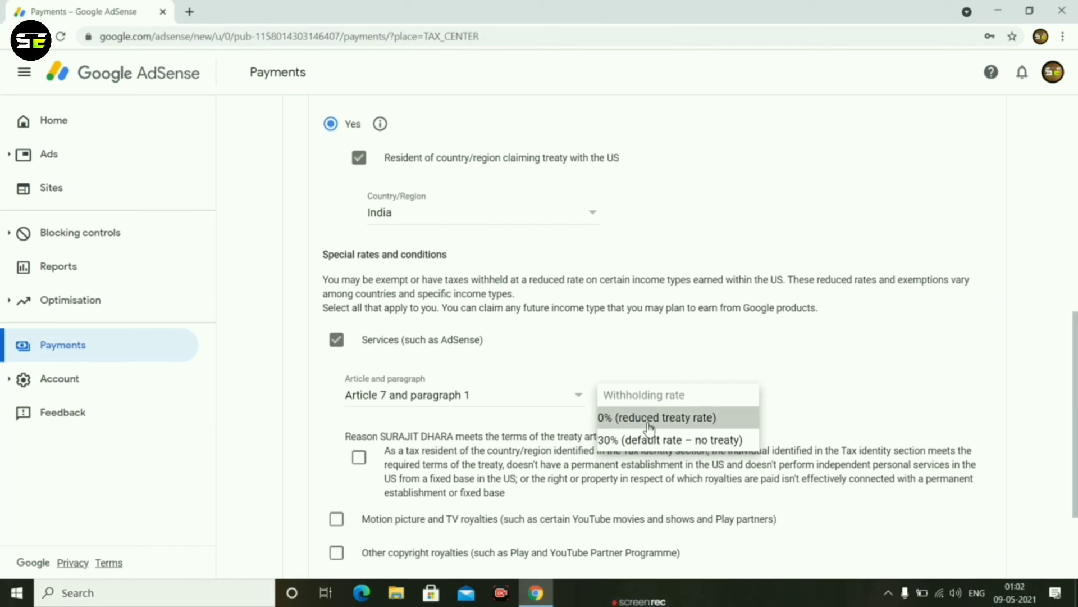
pyautogui.click(649, 418)
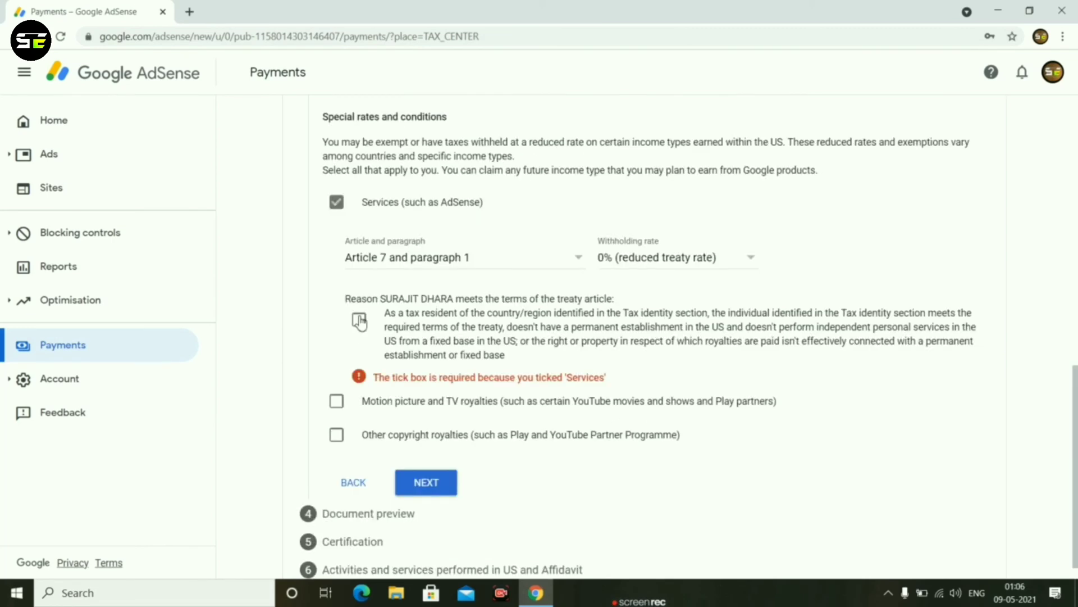
pyautogui.click(358, 319)
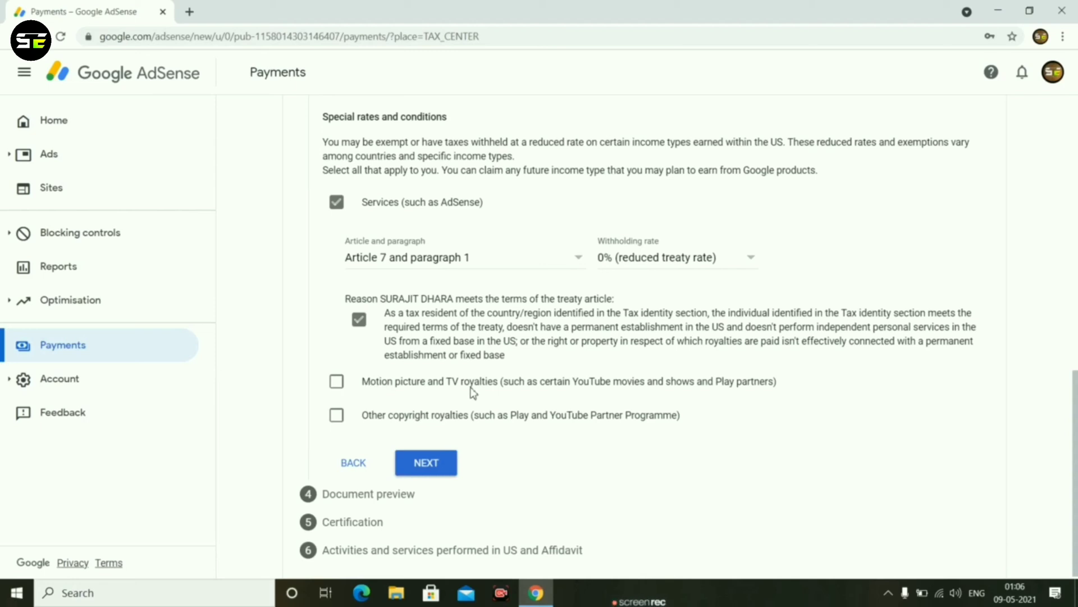
# Claim Motion picture and TV royalties under Article 12 and paragraph 2A II at 15% (reduced treaty rate) and confirm meeting the treaty terms.
pyautogui.click(337, 381)
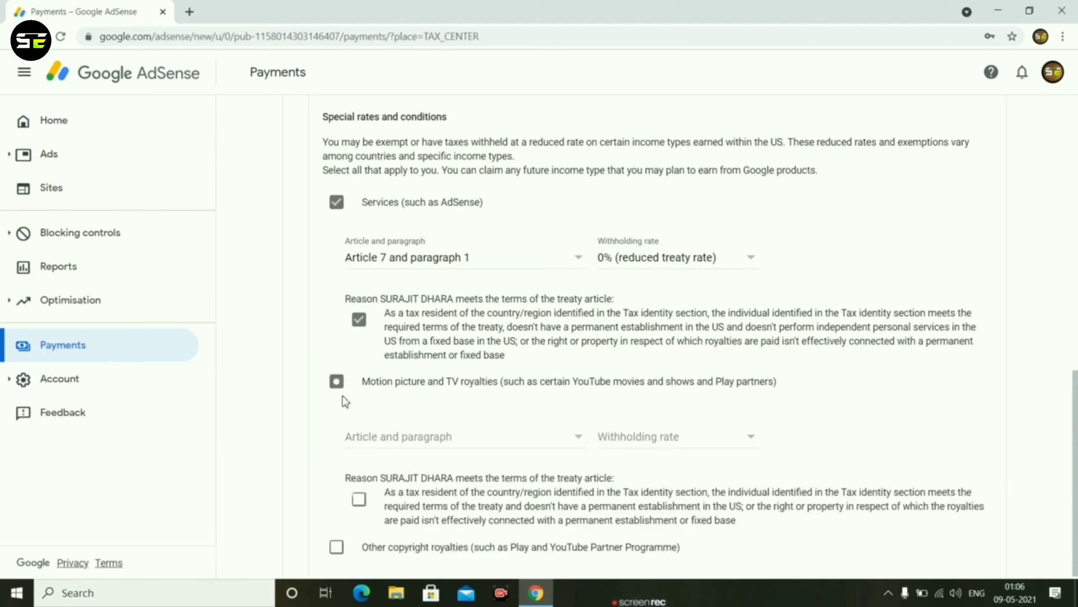
pyautogui.click(441, 443)
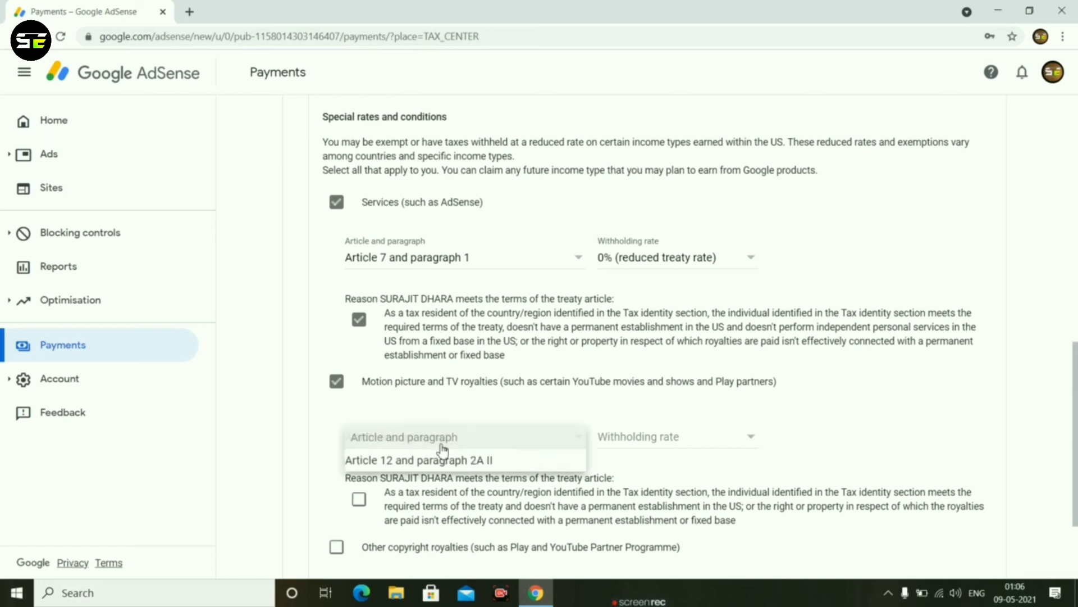
pyautogui.click(456, 465)
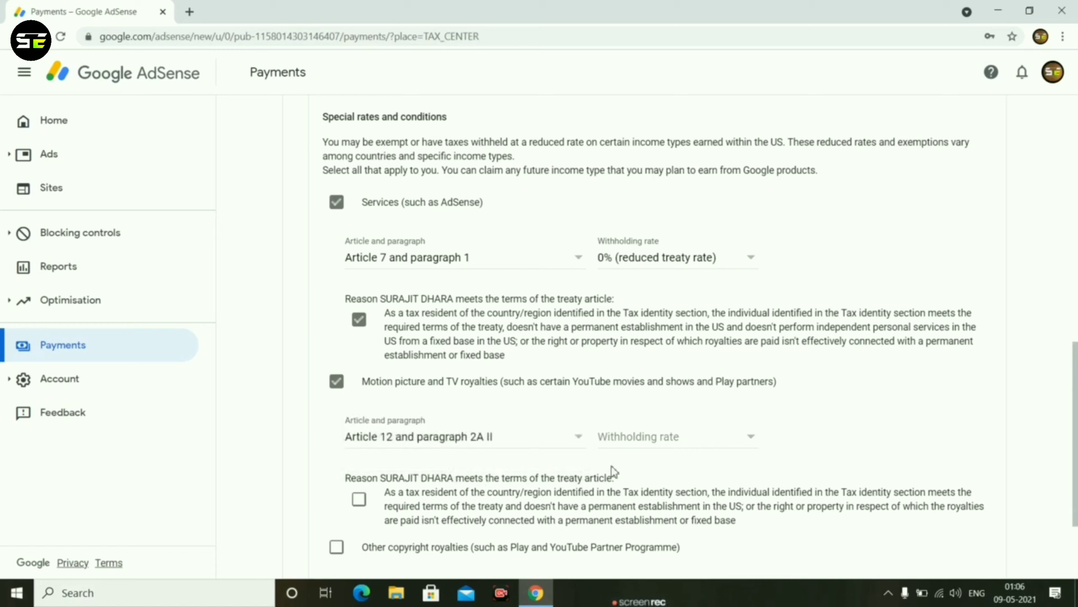
pyautogui.click(639, 441)
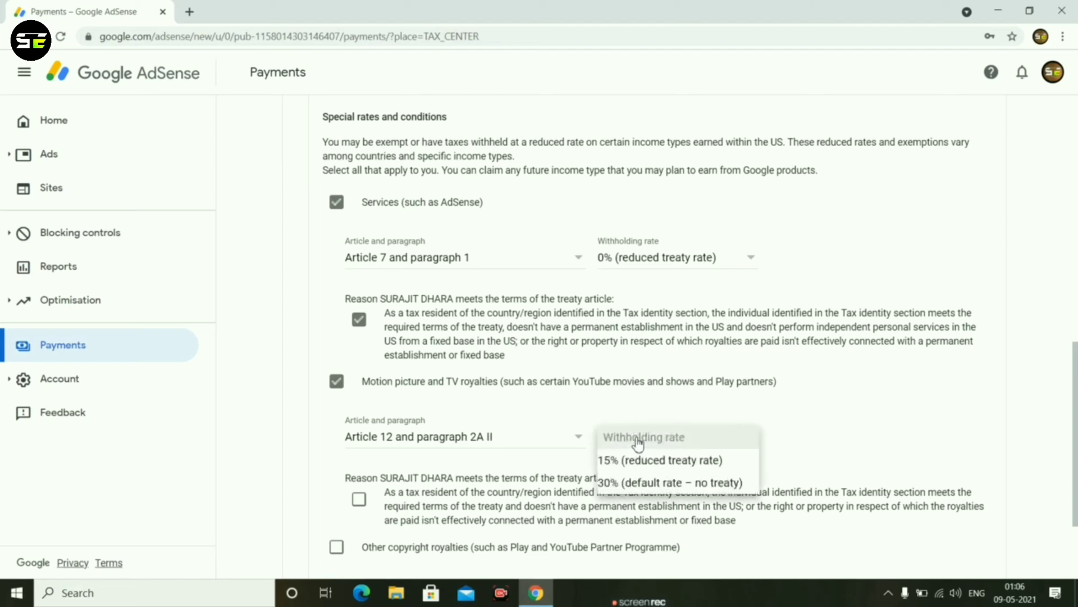
pyautogui.click(629, 465)
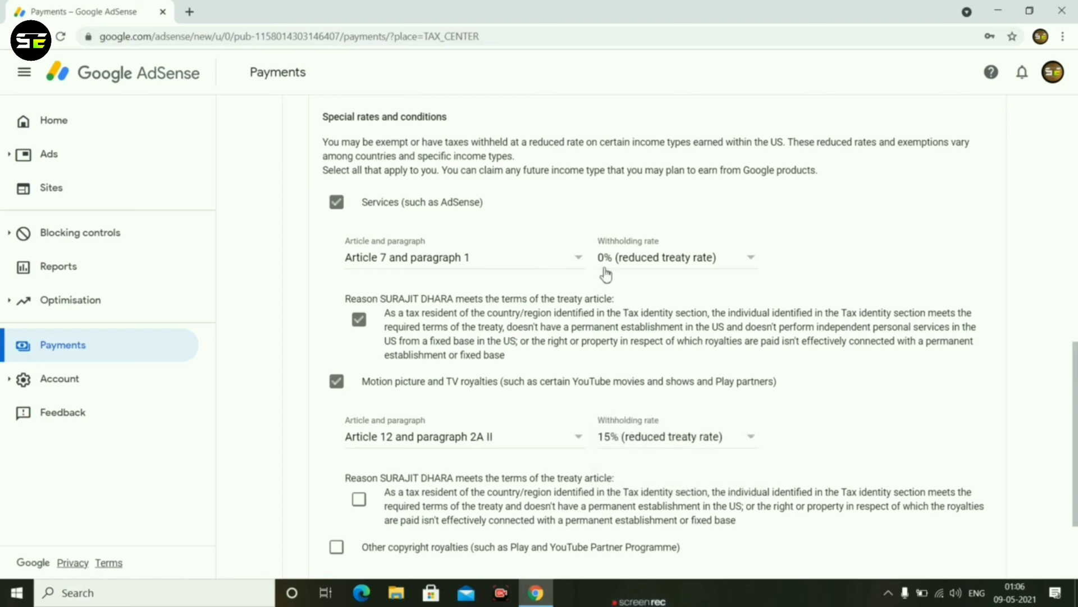
pyautogui.click(646, 437)
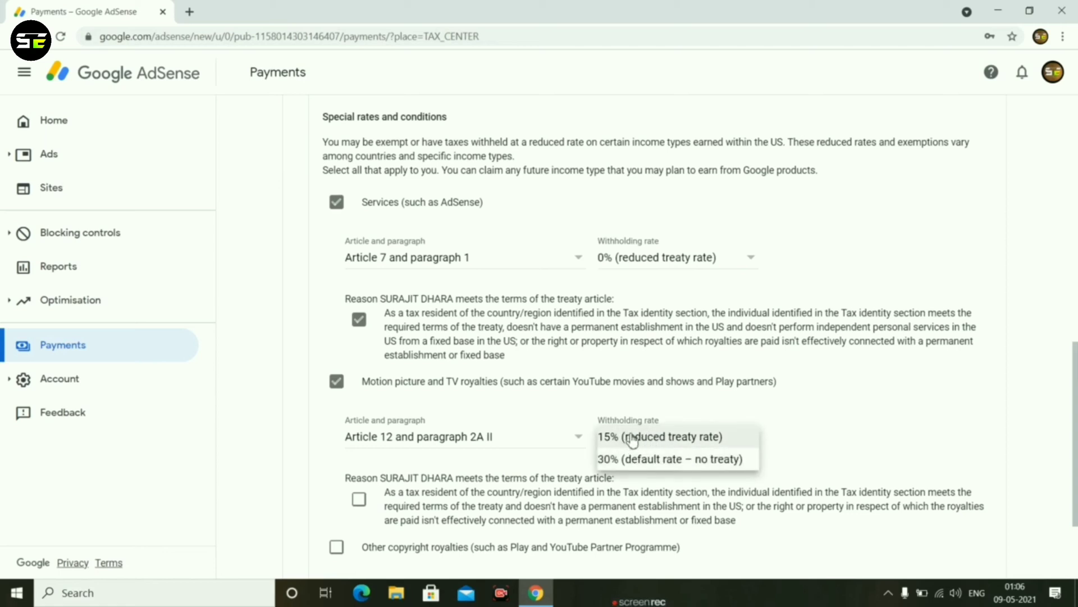
pyautogui.click(633, 439)
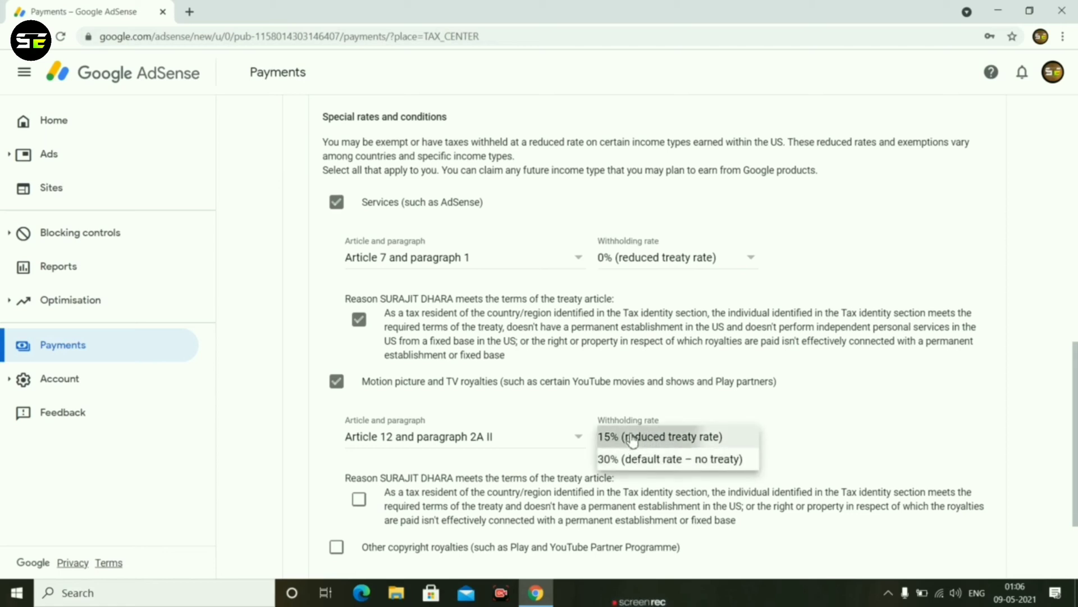
pyautogui.click(654, 268)
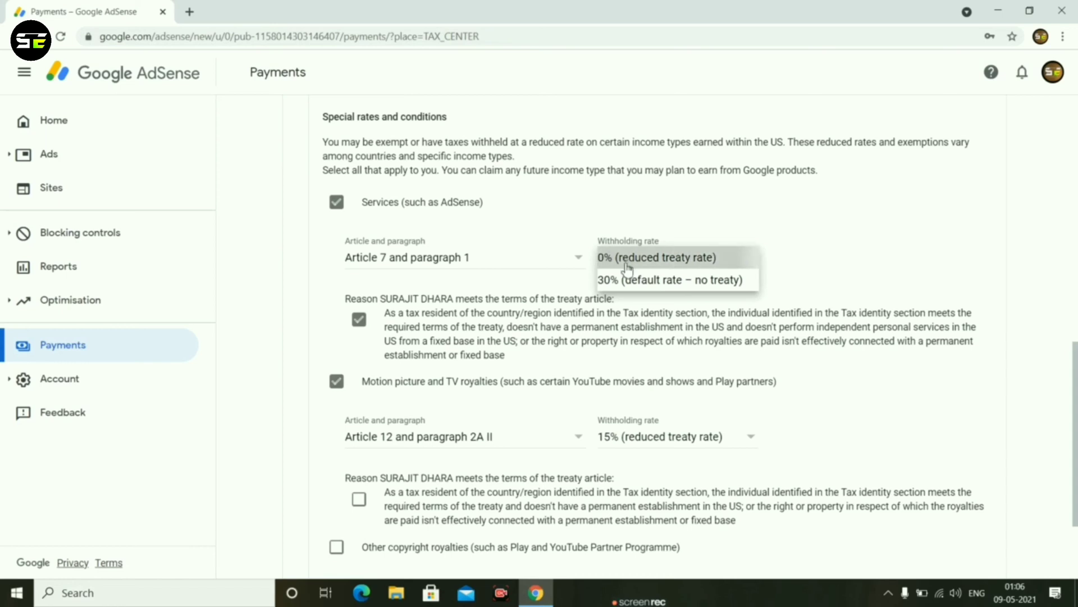
pyautogui.click(628, 263)
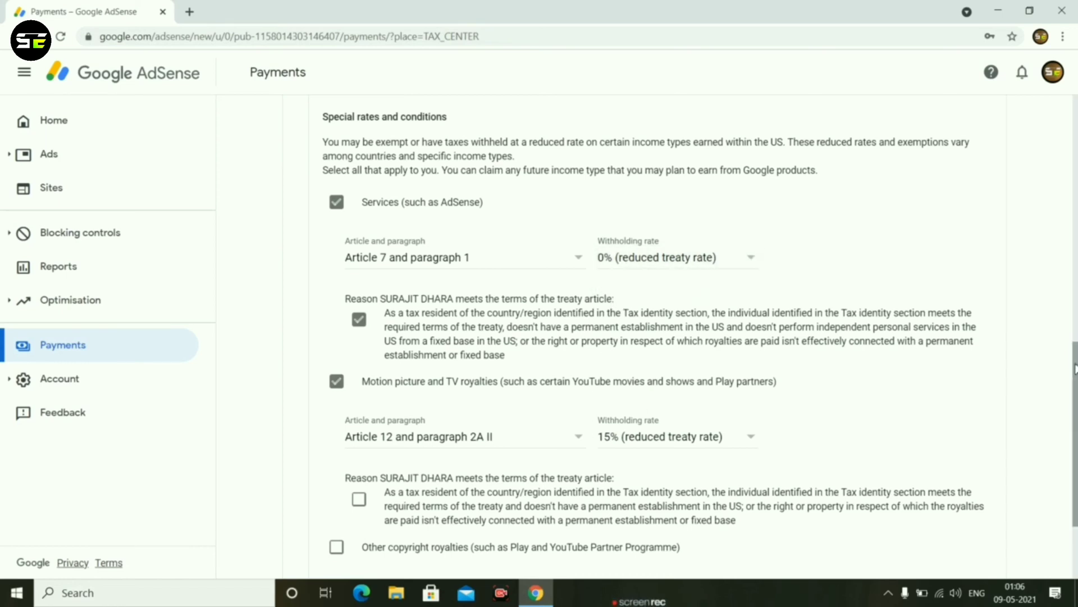
pyautogui.scroll(-1, 1074, 367)
pyautogui.click(359, 459)
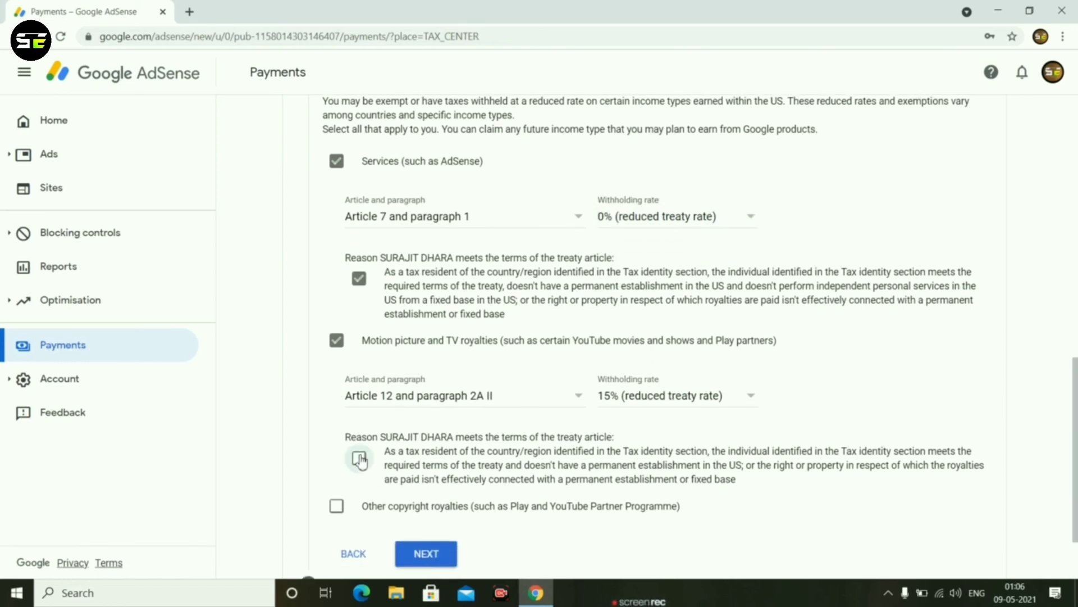
# Claim Other copyright royalties under Article 12 and paragraph 2A II at 15%, confirming the treaty terms, and continue to the document preview.
pyautogui.click(336, 510)
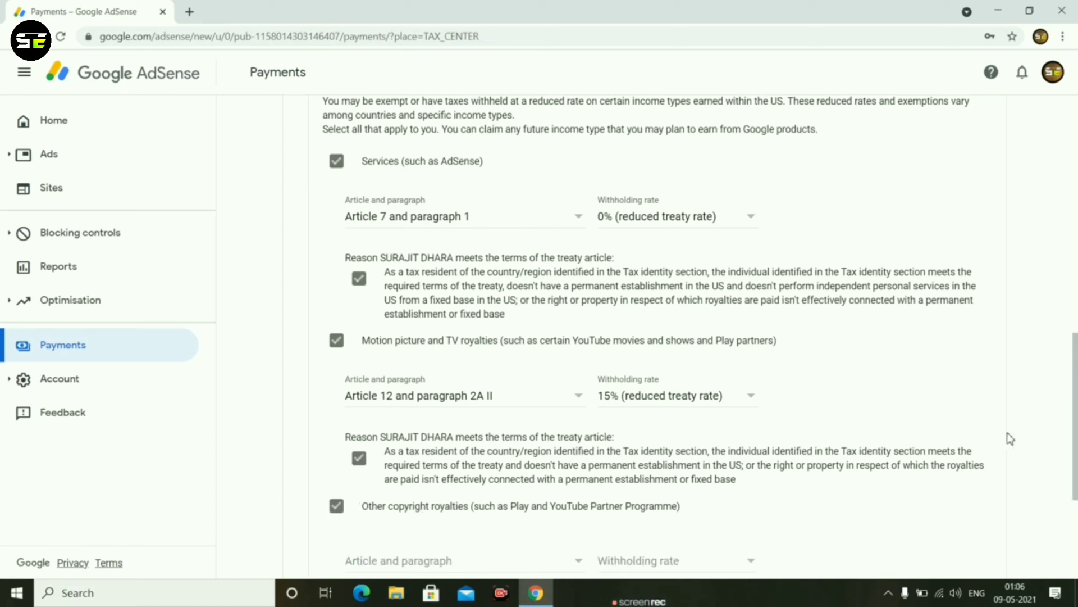
pyautogui.scroll(-2, 523, 464)
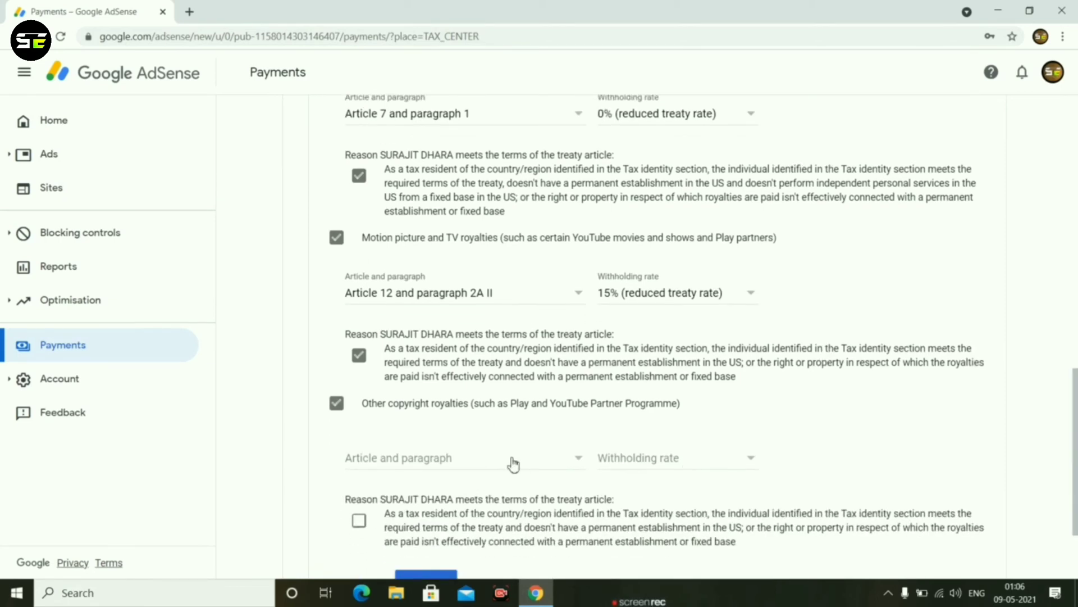
pyautogui.click(473, 469)
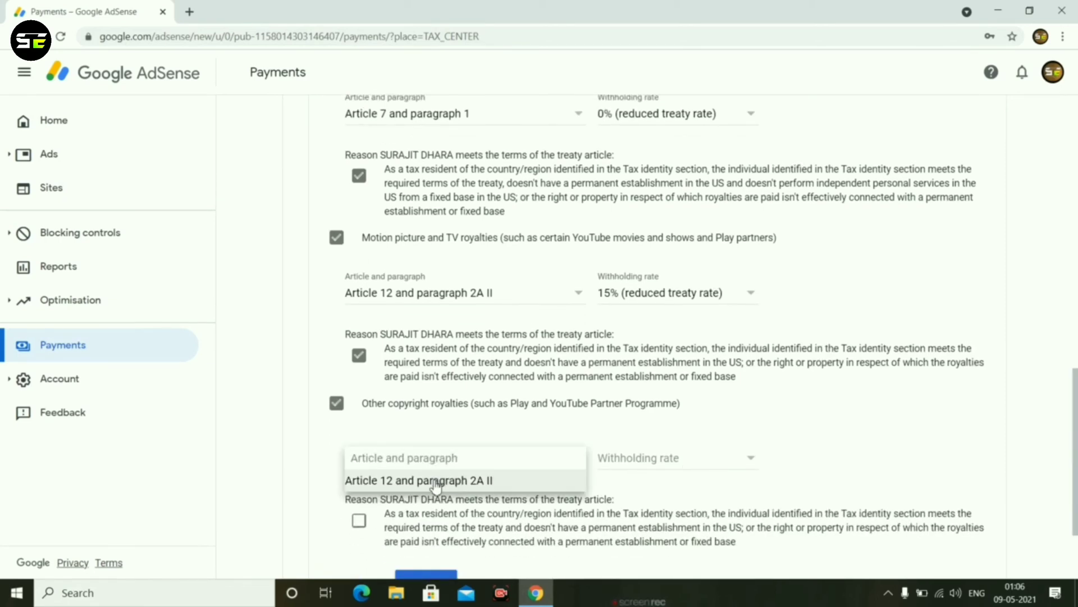
pyautogui.click(437, 482)
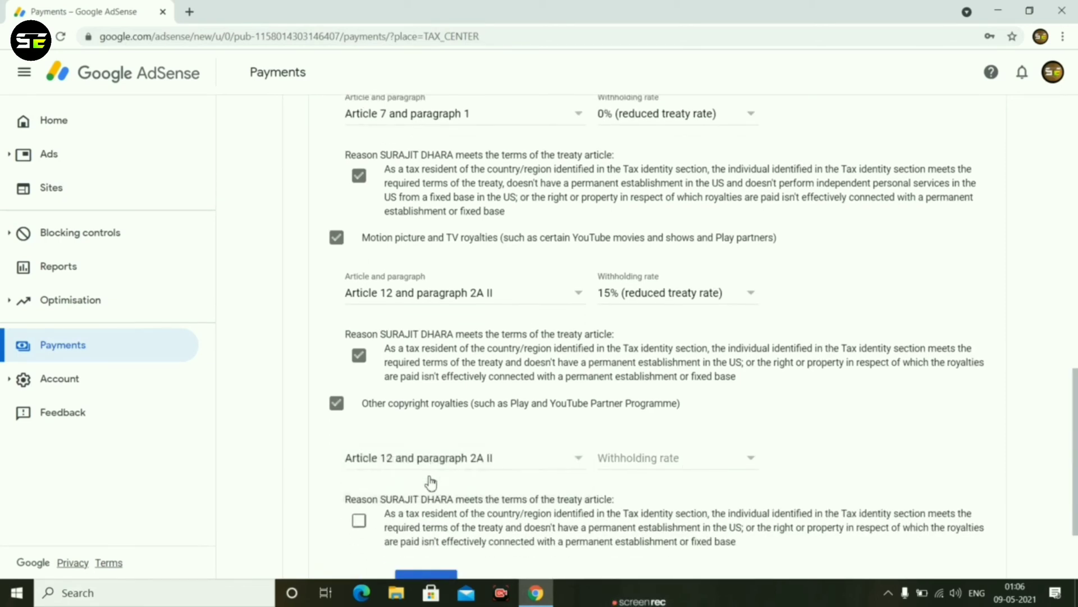
pyautogui.click(699, 468)
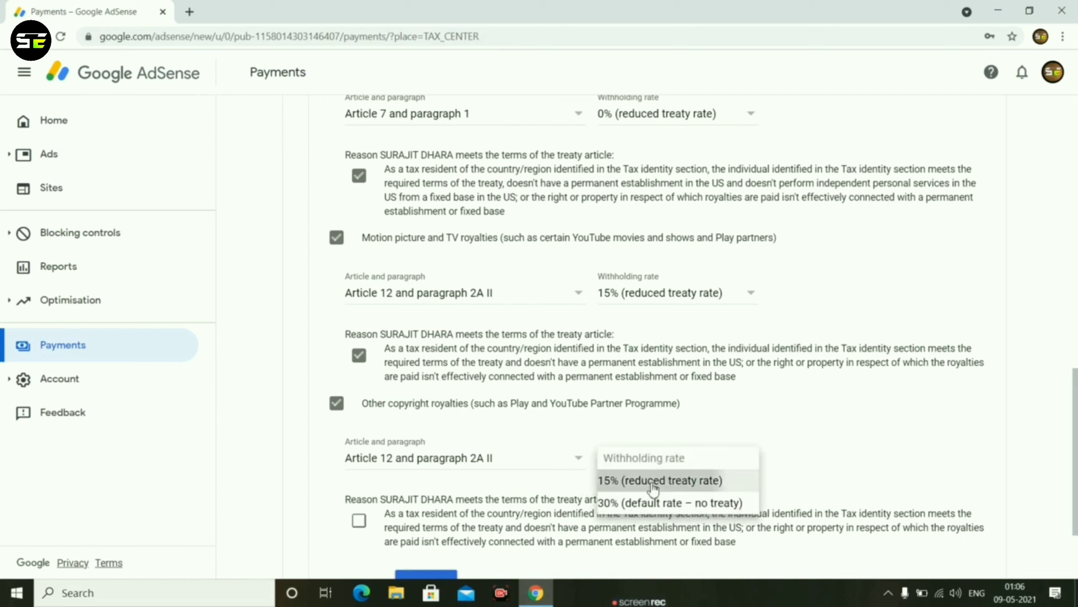
pyautogui.click(653, 479)
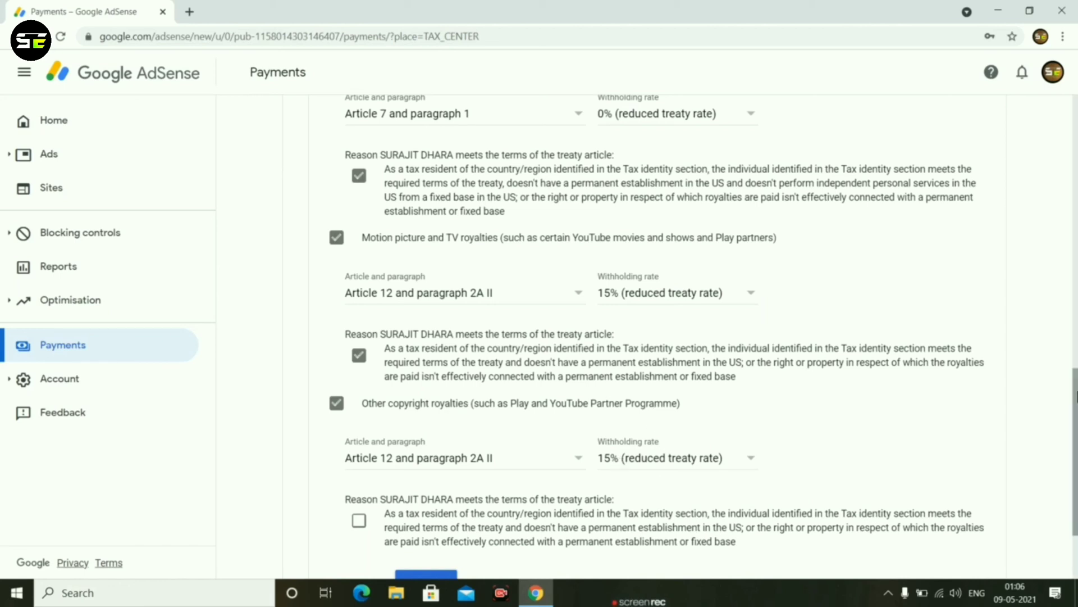
pyautogui.scroll(-2, 1076, 408)
pyautogui.scroll(-1, 1075, 407)
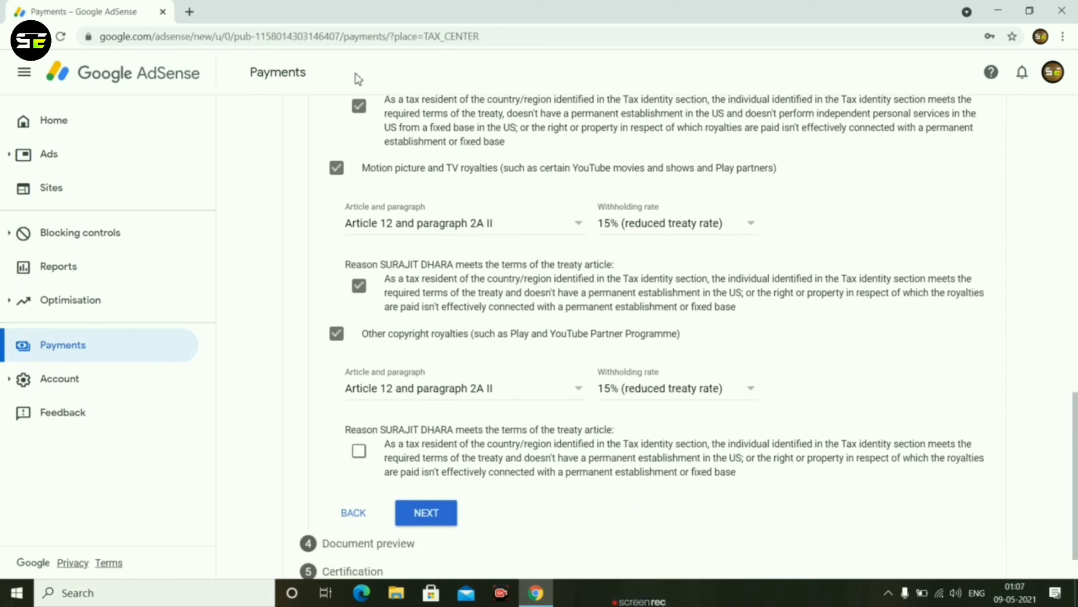
pyautogui.click(359, 453)
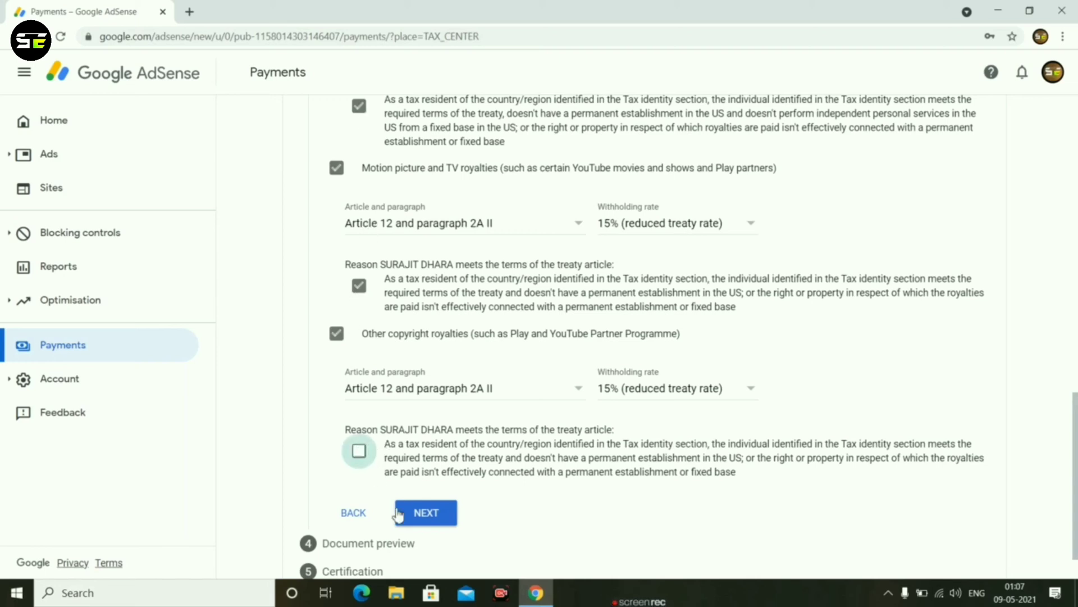
pyautogui.click(427, 514)
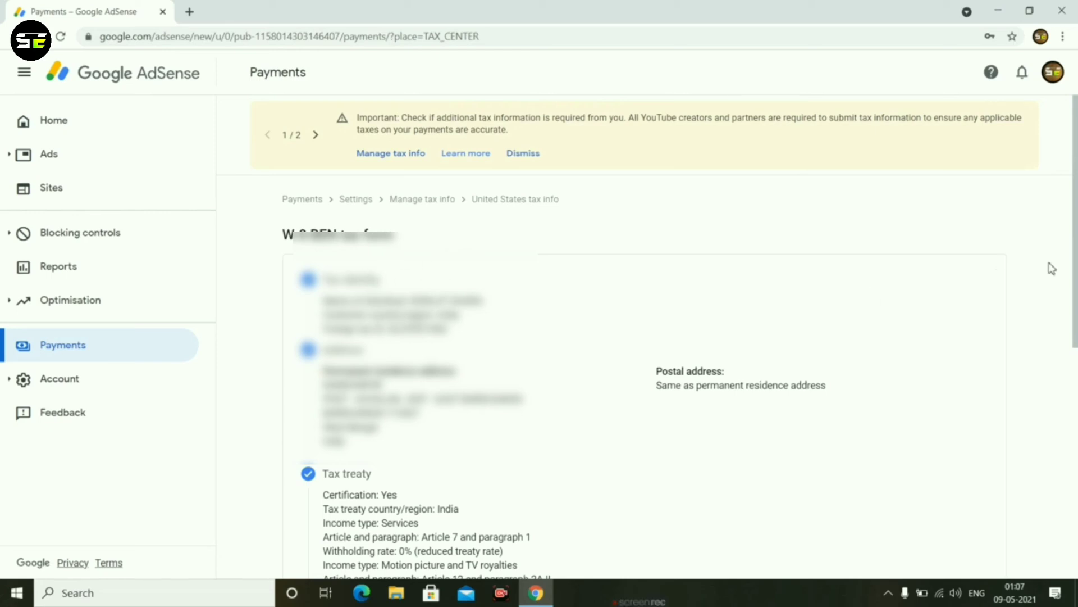
# Review the tax form summary and open the generated W-8BEN No treaty applied document to read it through.
pyautogui.scroll(-2, 1077, 259)
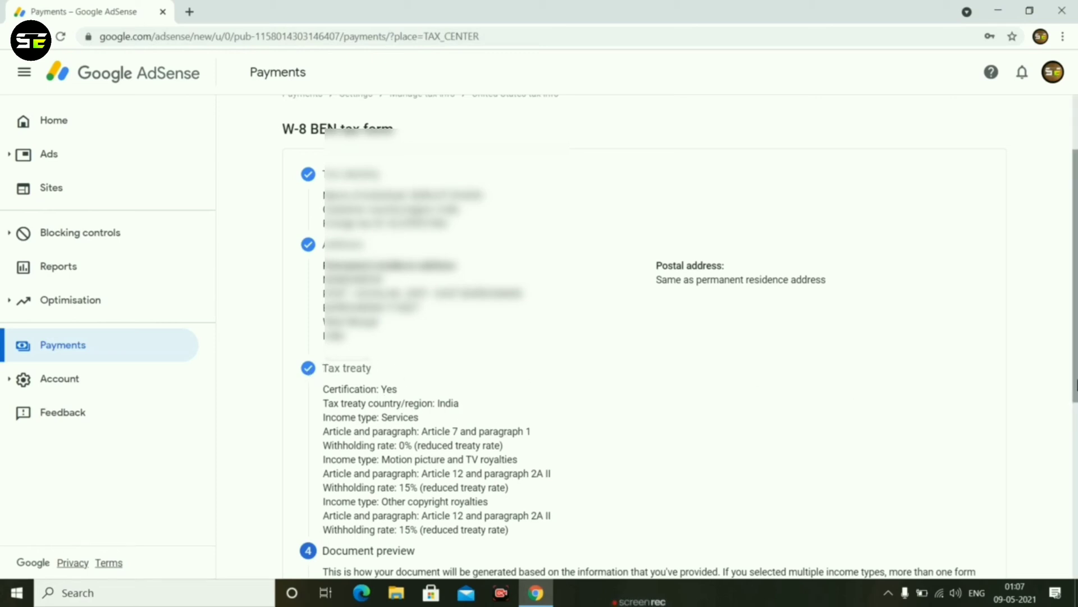
pyautogui.moveTo(1077, 378); pyautogui.dragTo(1077, 419)
pyautogui.scroll(-3, 1077, 427)
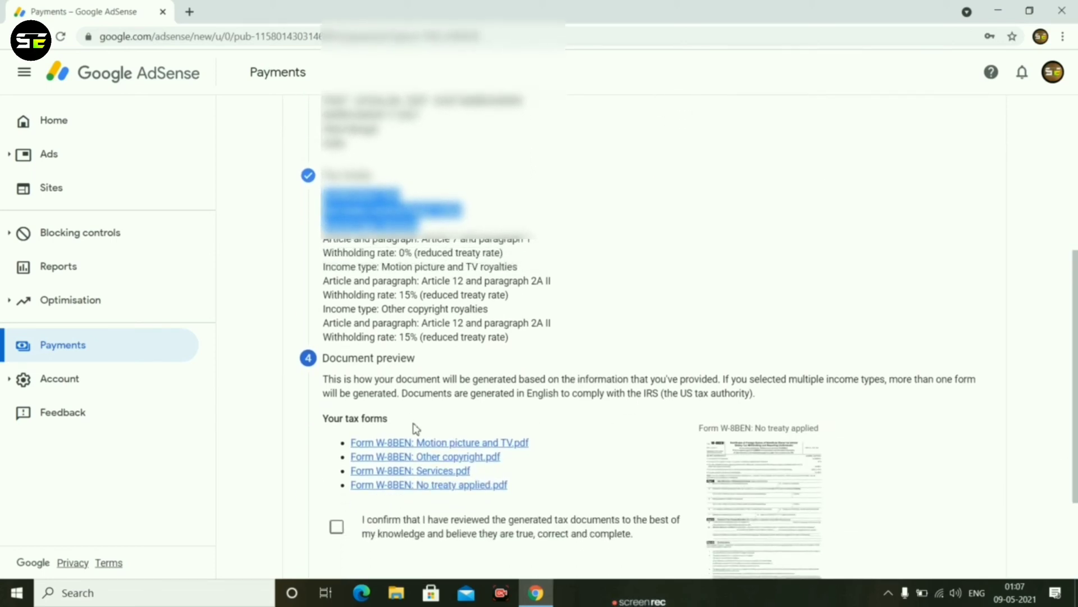
pyautogui.click(735, 475)
pyautogui.scroll(-5, 573, 317)
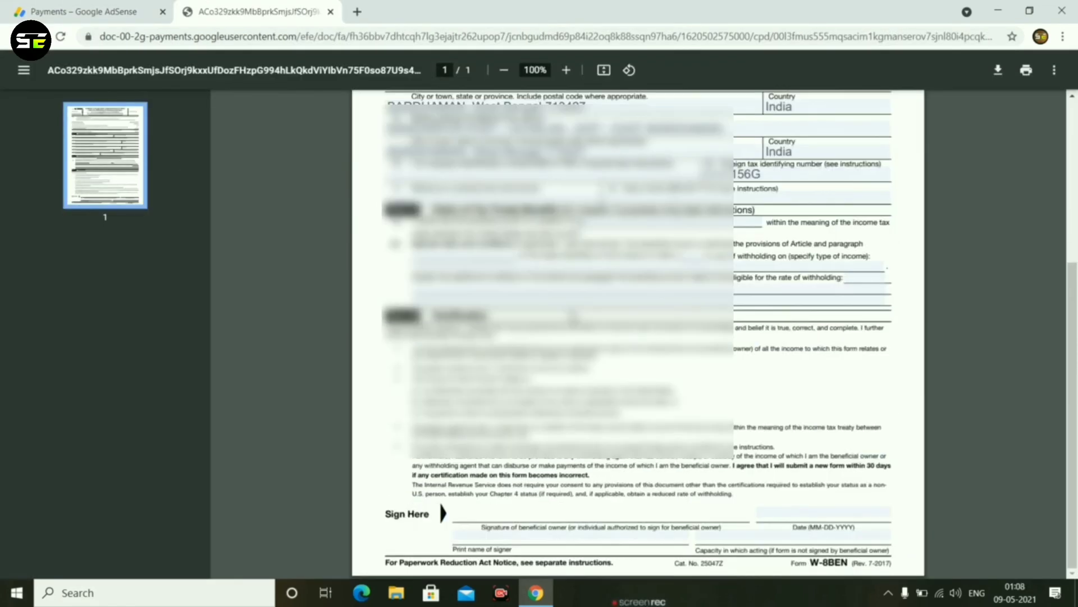
pyautogui.scroll(5, 596, 301)
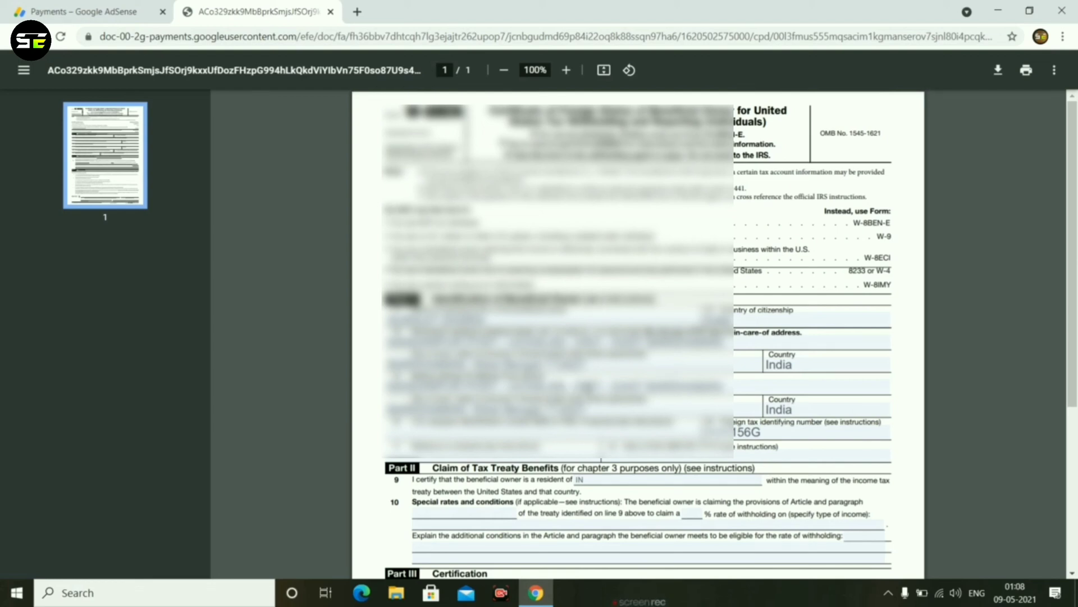
pyautogui.scroll(-3, 626, 321)
pyautogui.scroll(3, 530, 404)
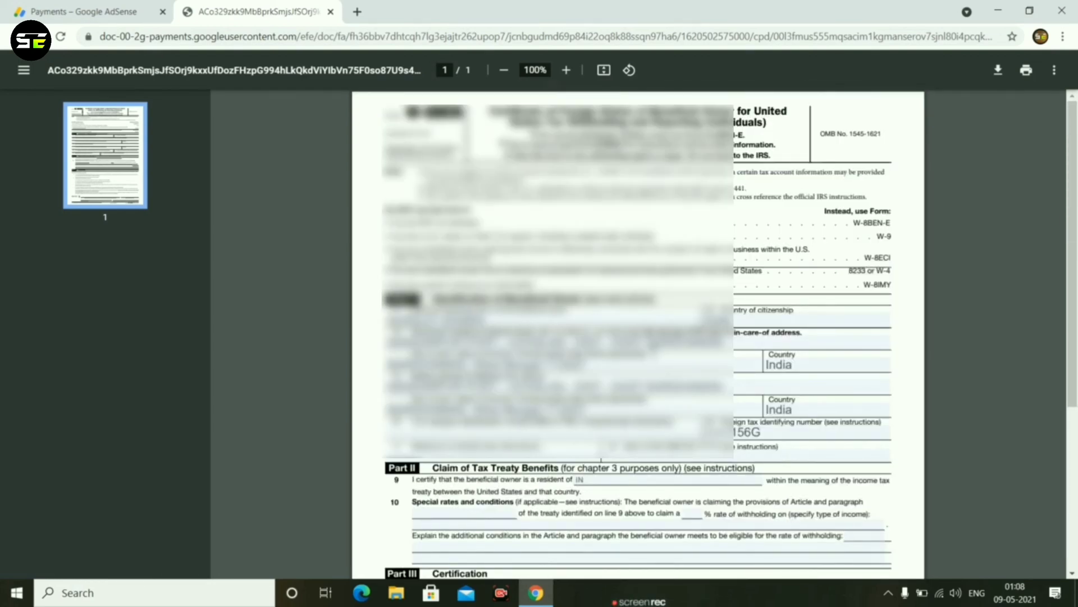
pyautogui.scroll(-5, 653, 353)
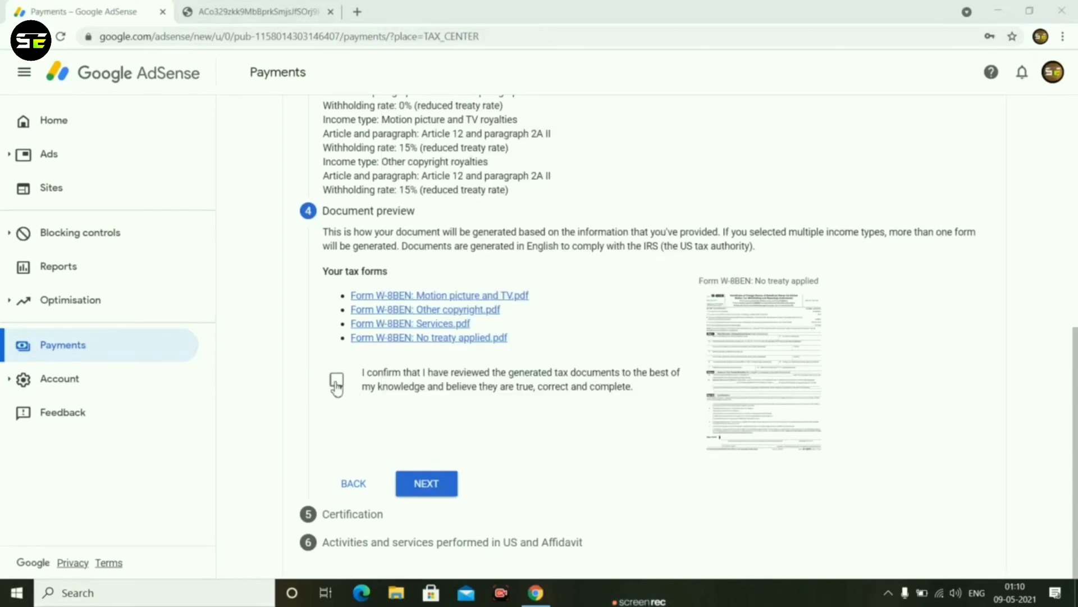
# In the AdSense form, confirm the tax documents as reviewed and certify with the full legal name as the person completing it on their own behalf.
pyautogui.click(337, 383)
pyautogui.click(425, 487)
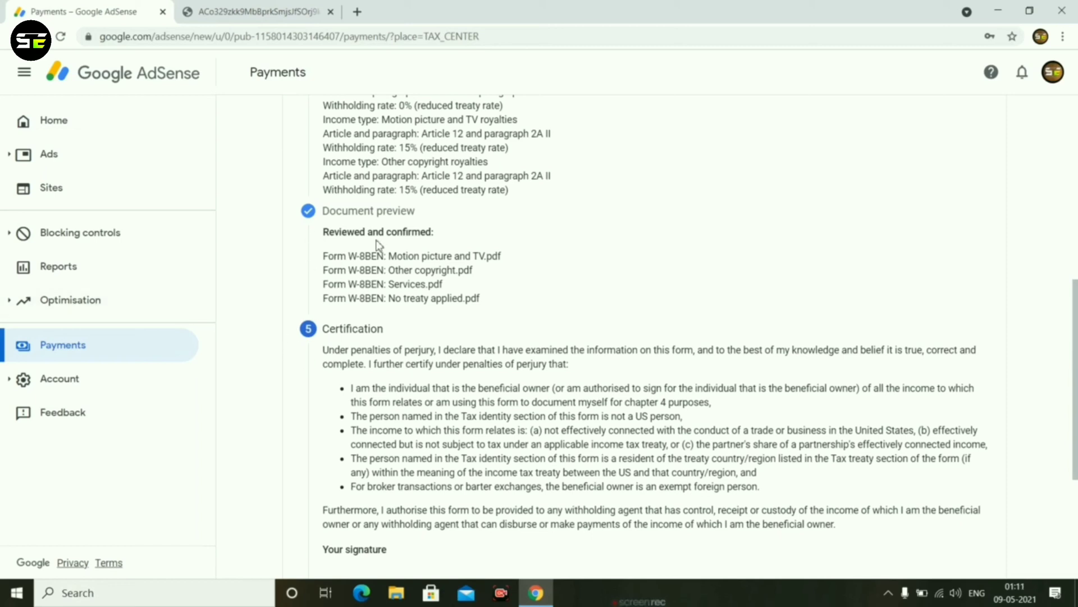
pyautogui.scroll(-3, 1076, 321)
pyautogui.click(534, 404)
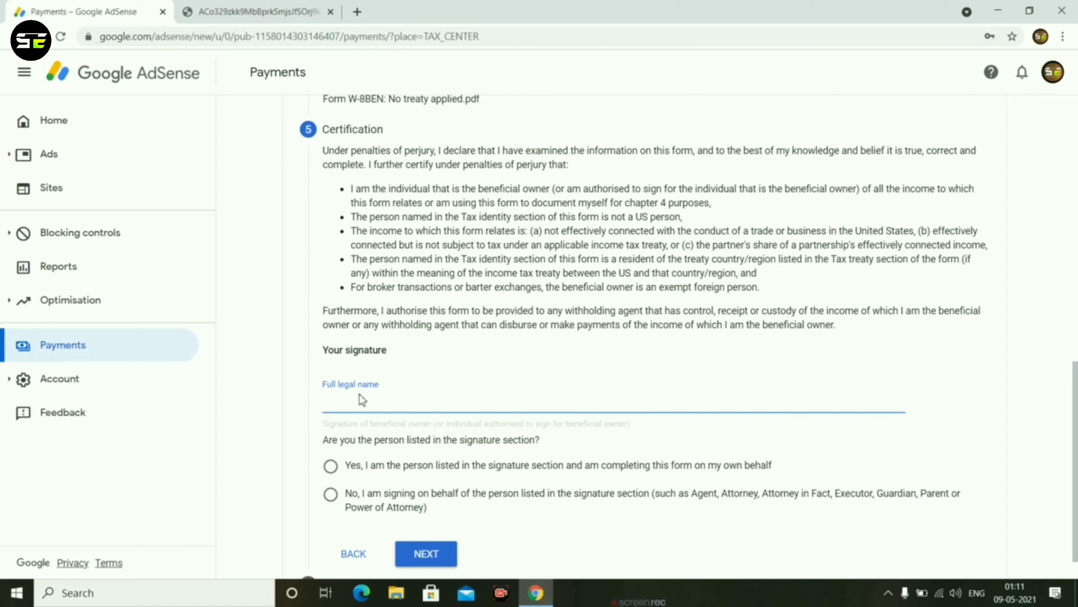
pyautogui.write('Surajit Dhara')
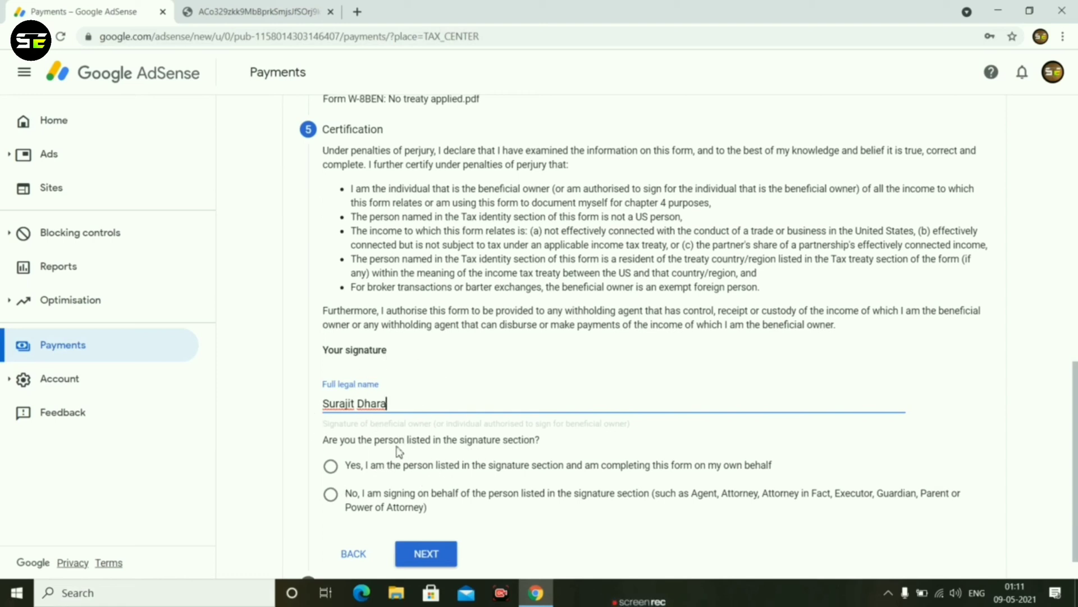
pyautogui.click(331, 467)
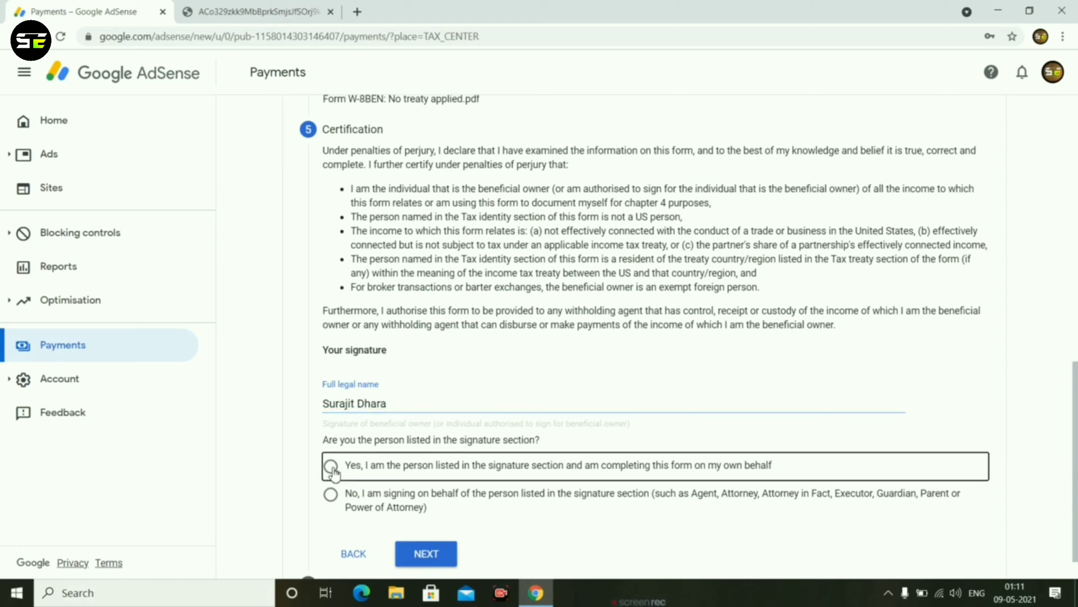
pyautogui.click(428, 553)
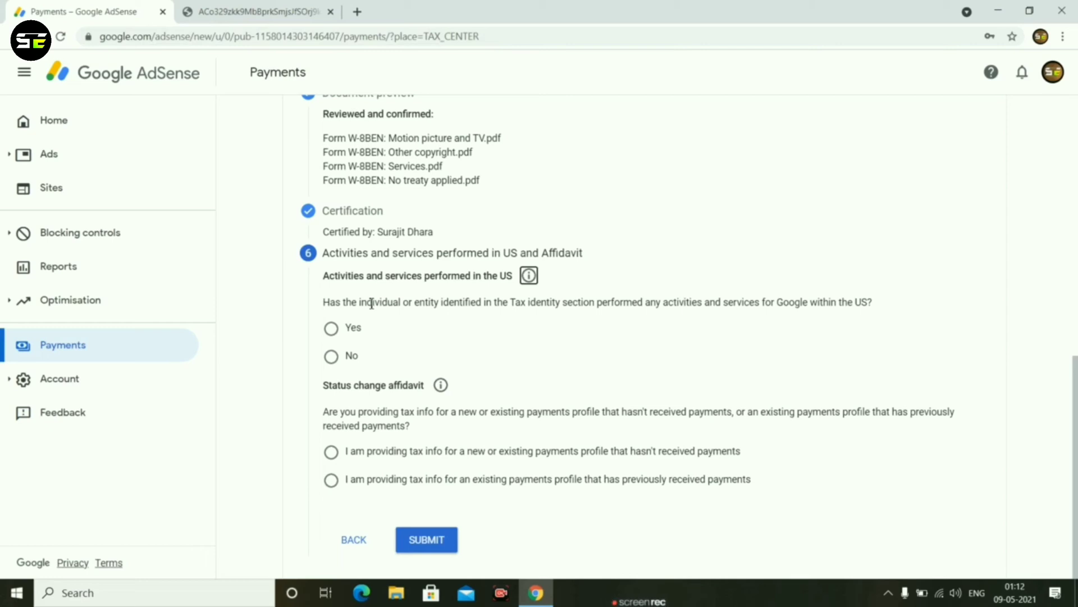
# Answer No to having performed activities and services for Google within the US, and certify that services are performed solely outside the US.
pyautogui.click(331, 358)
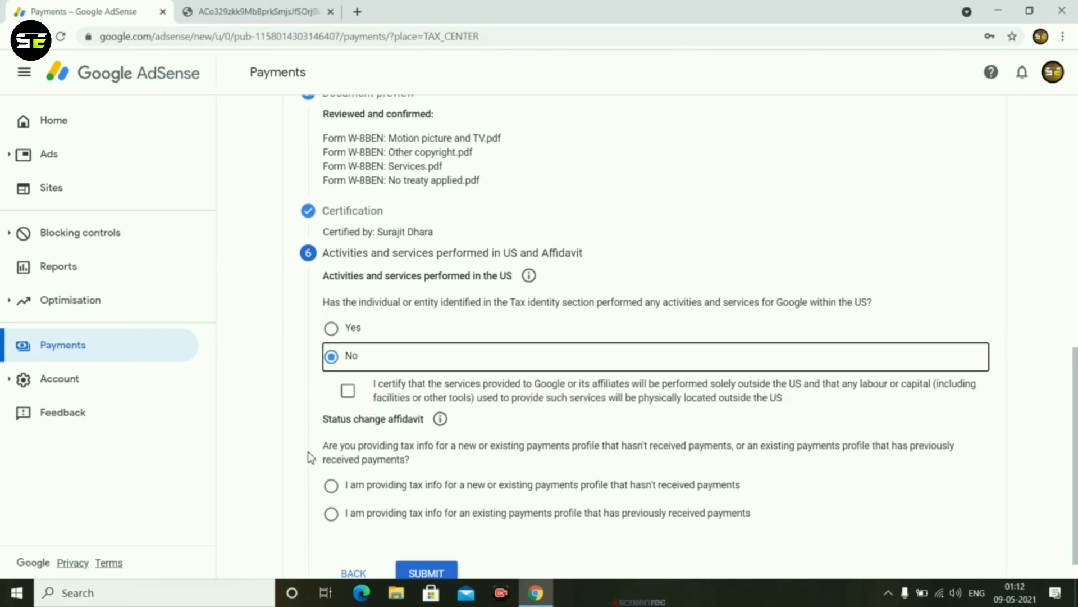
pyautogui.click(348, 392)
pyautogui.scroll(-1, 1076, 427)
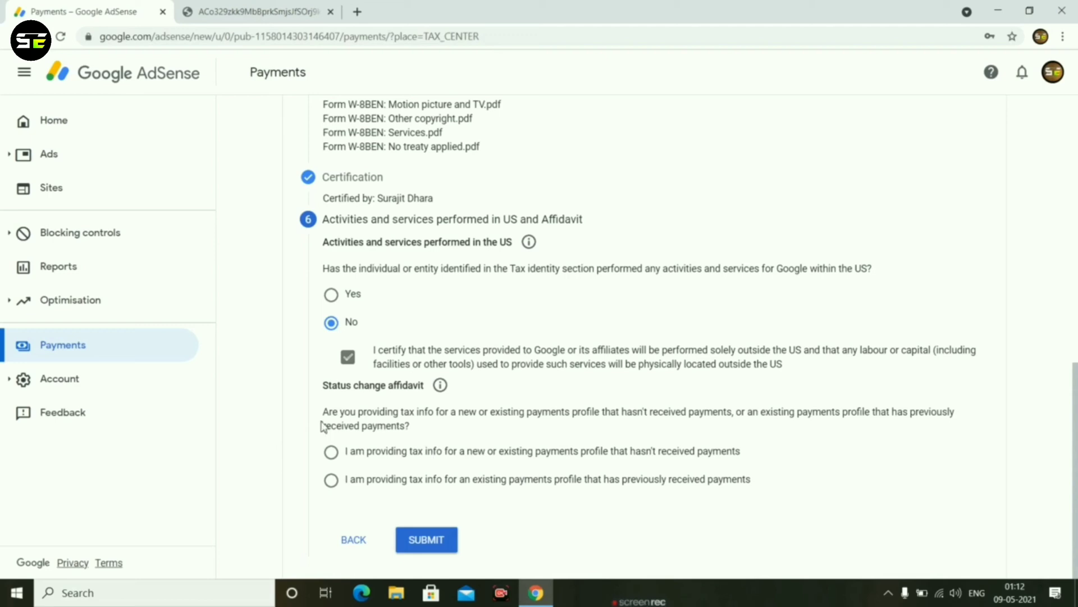
pyautogui.click(332, 454)
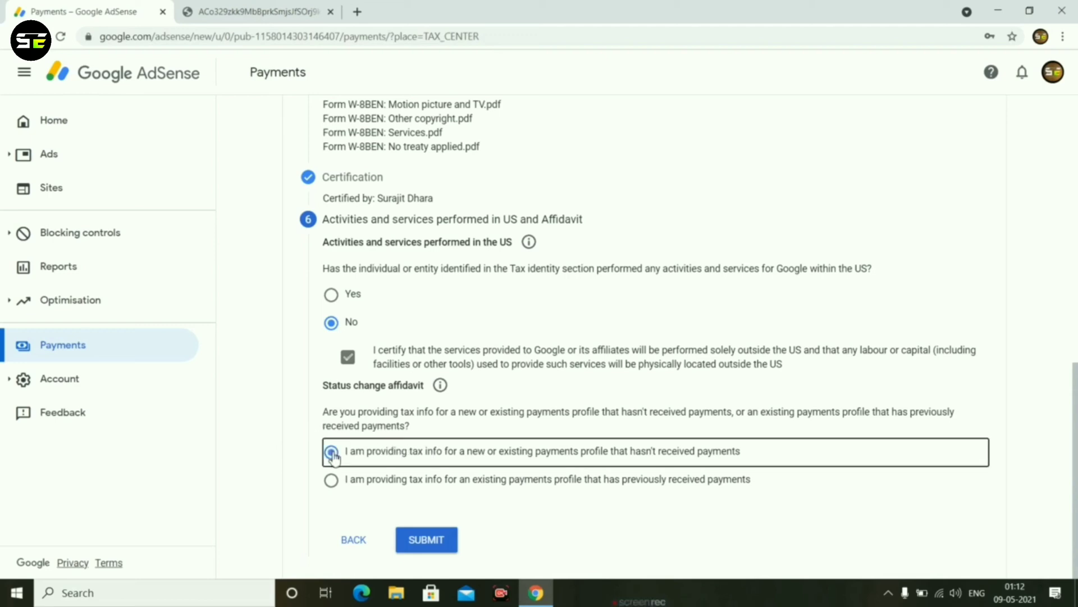
pyautogui.click(332, 482)
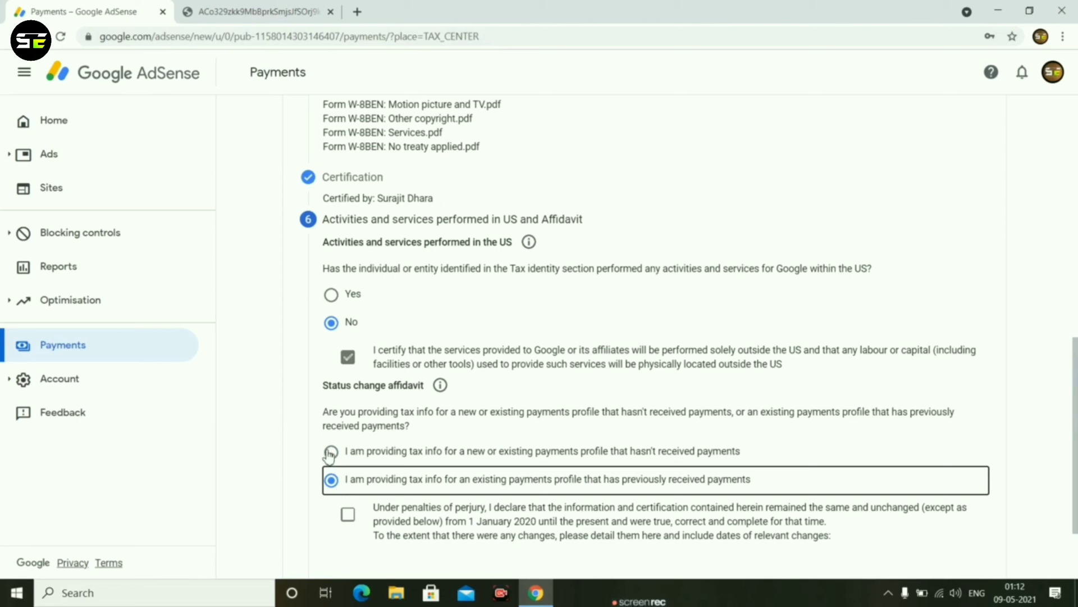
pyautogui.click(331, 453)
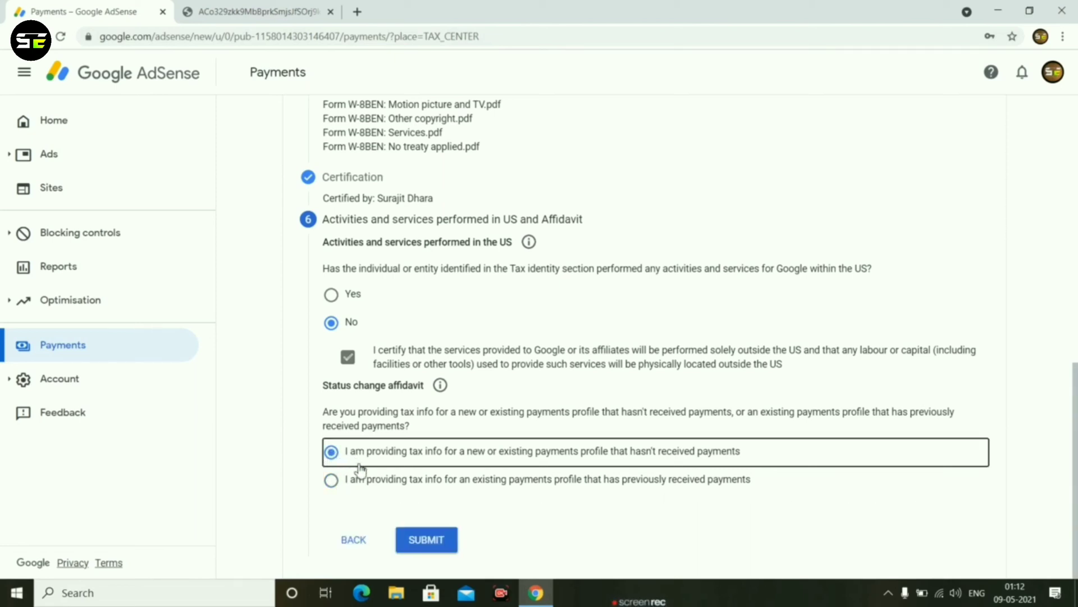
pyautogui.click(332, 482)
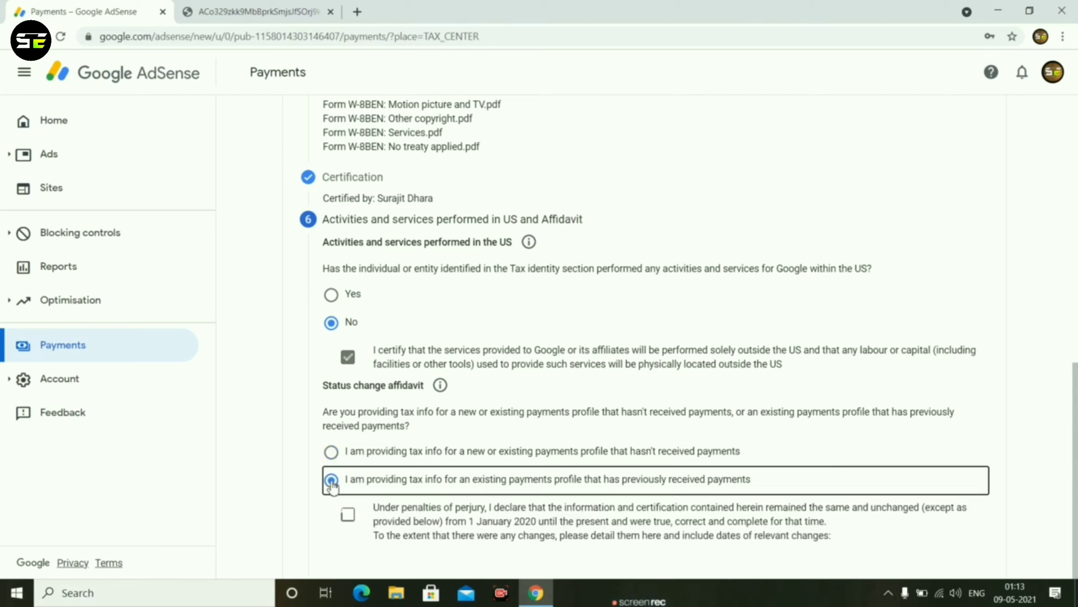
pyautogui.scroll(-1, 334, 482)
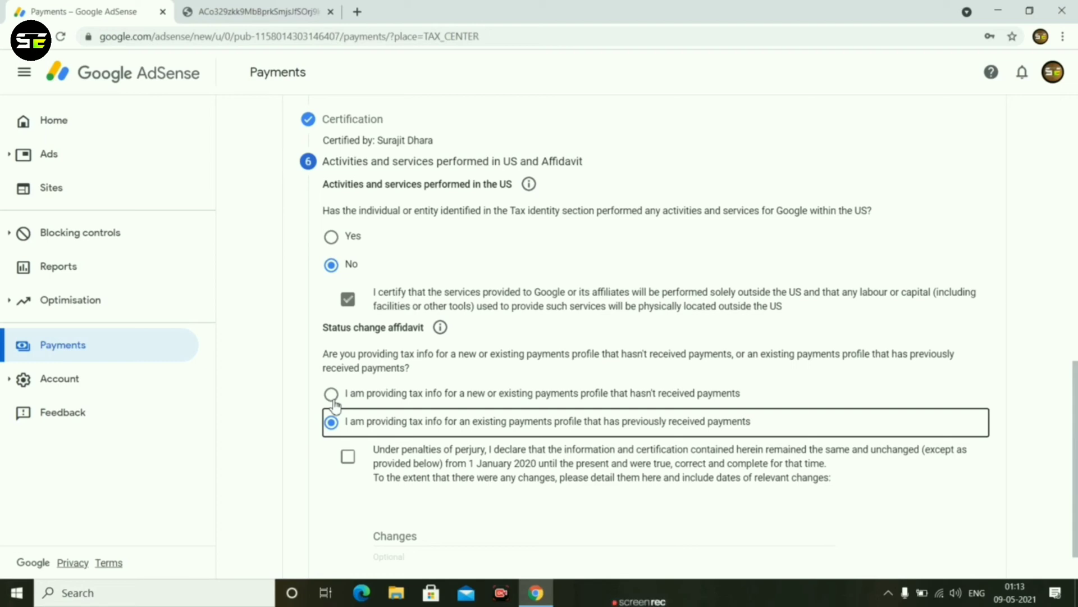
# Declare the tax info is for a new or existing payments profile that hasn't received payments, and submit the tax form.
pyautogui.click(331, 395)
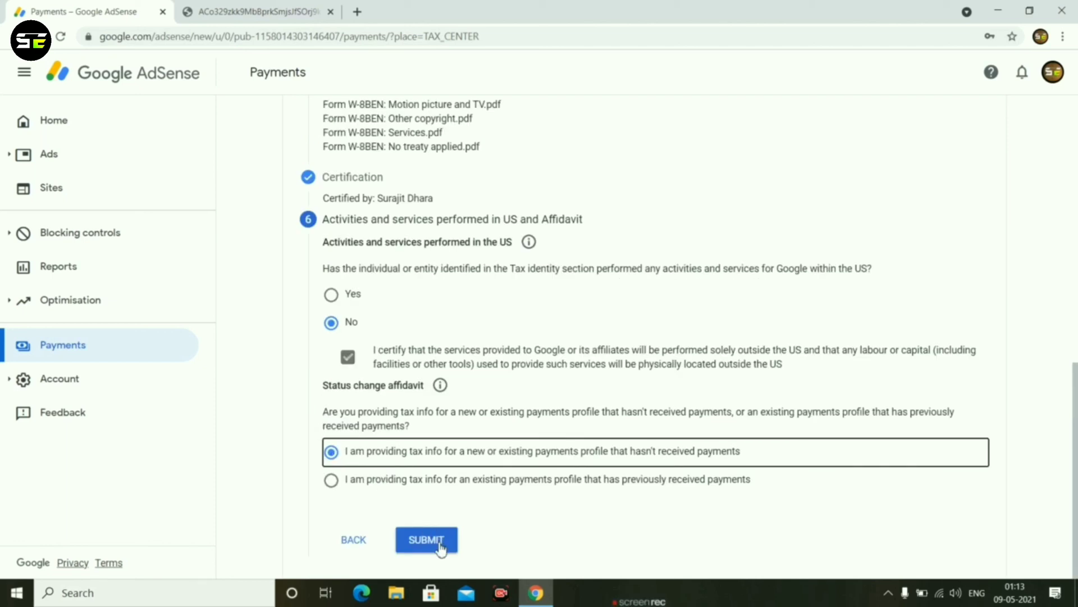
pyautogui.click(435, 549)
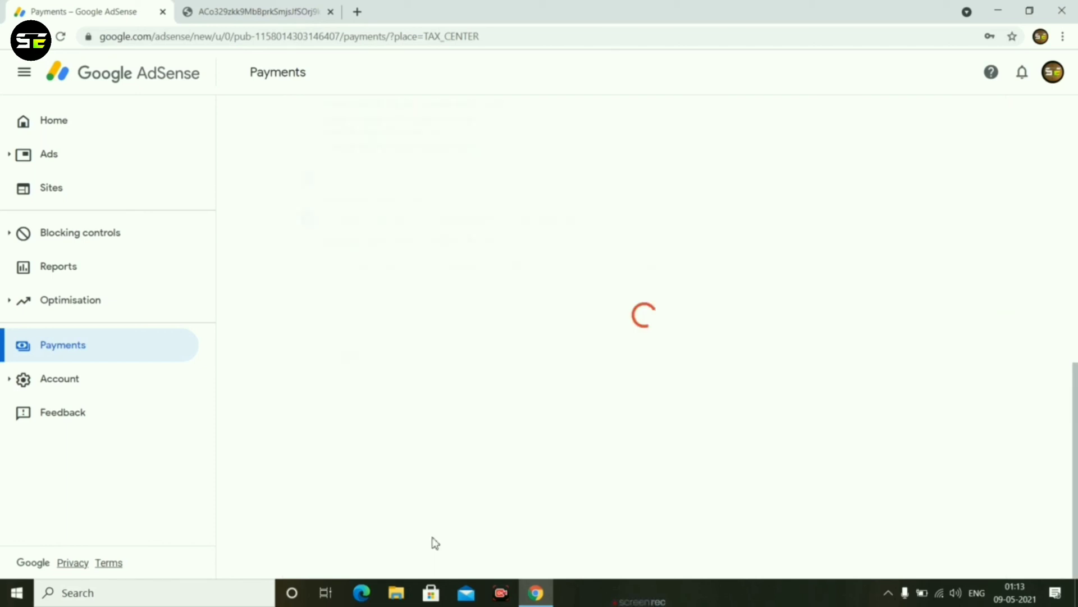